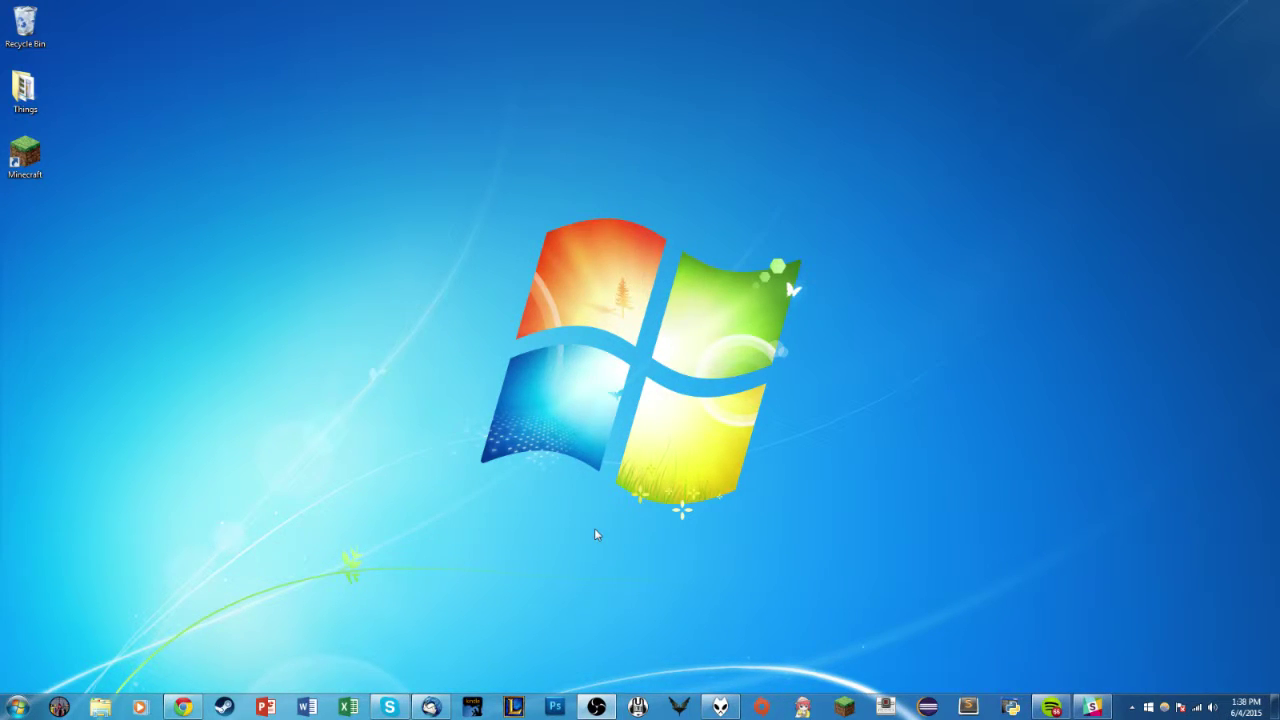
Start the Minecraft Launcher from its desktop shortcut
left_click(41, 183)
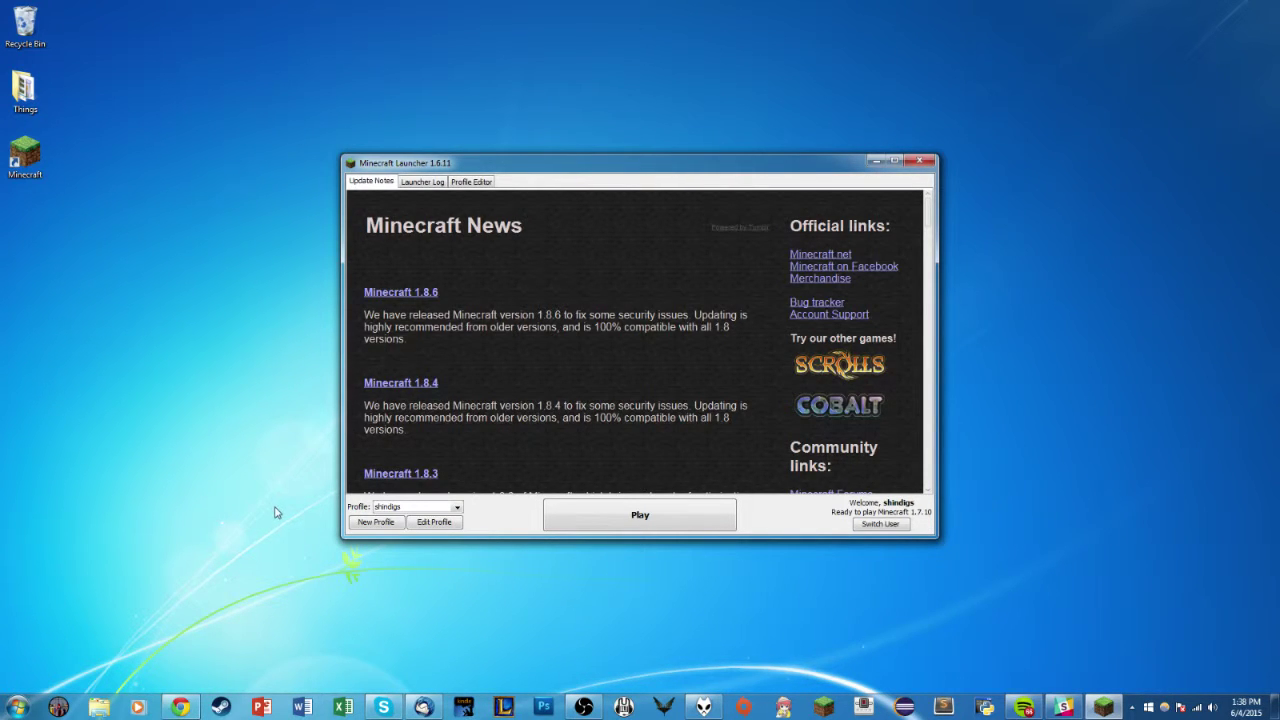
Set the launcher profile's Use version to release 1.7.10 and save the profile
left_click(449, 524)
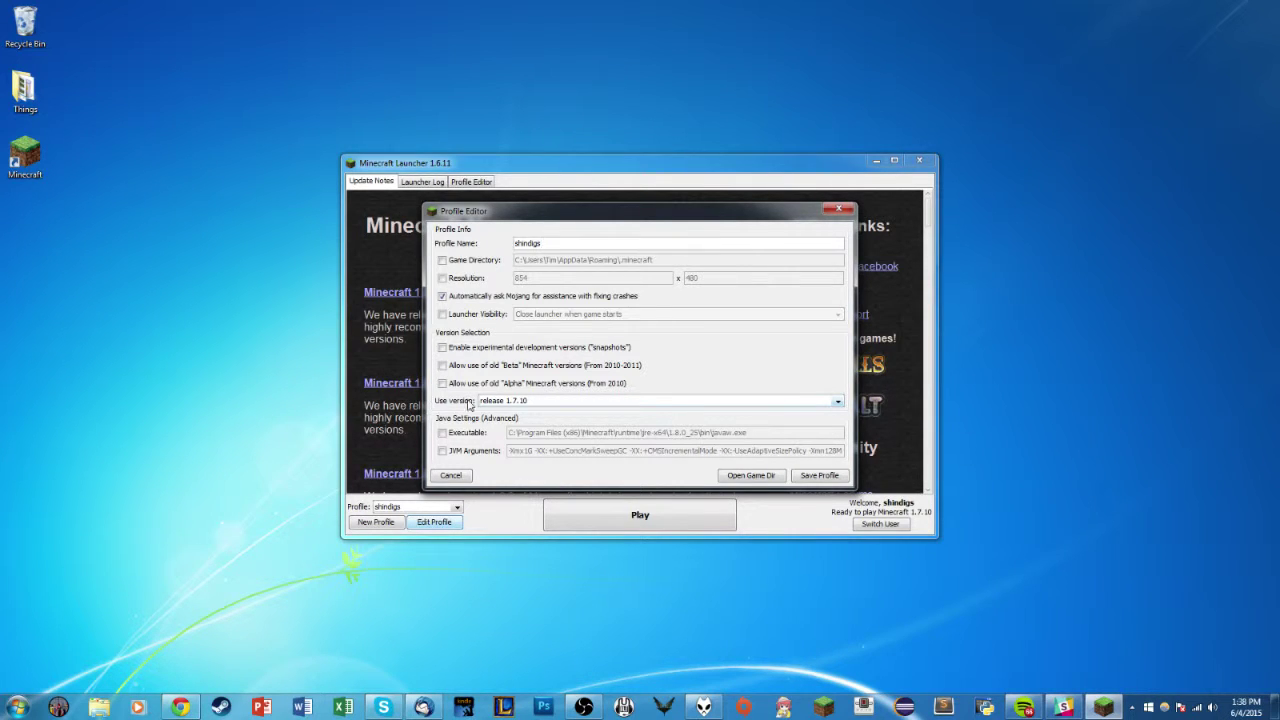
left_click(561, 403)
scroll(546, 470, "up", 3)
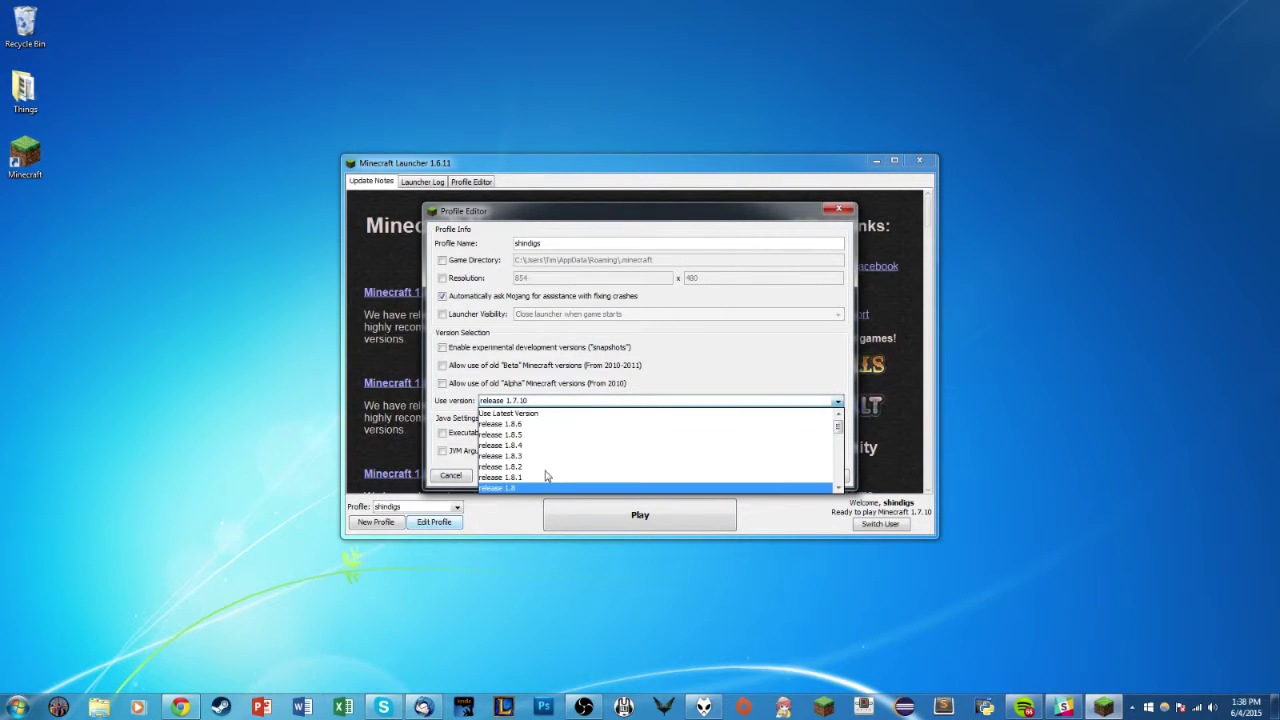
scroll(546, 476, "down", 1)
scroll(524, 472, "up", 1)
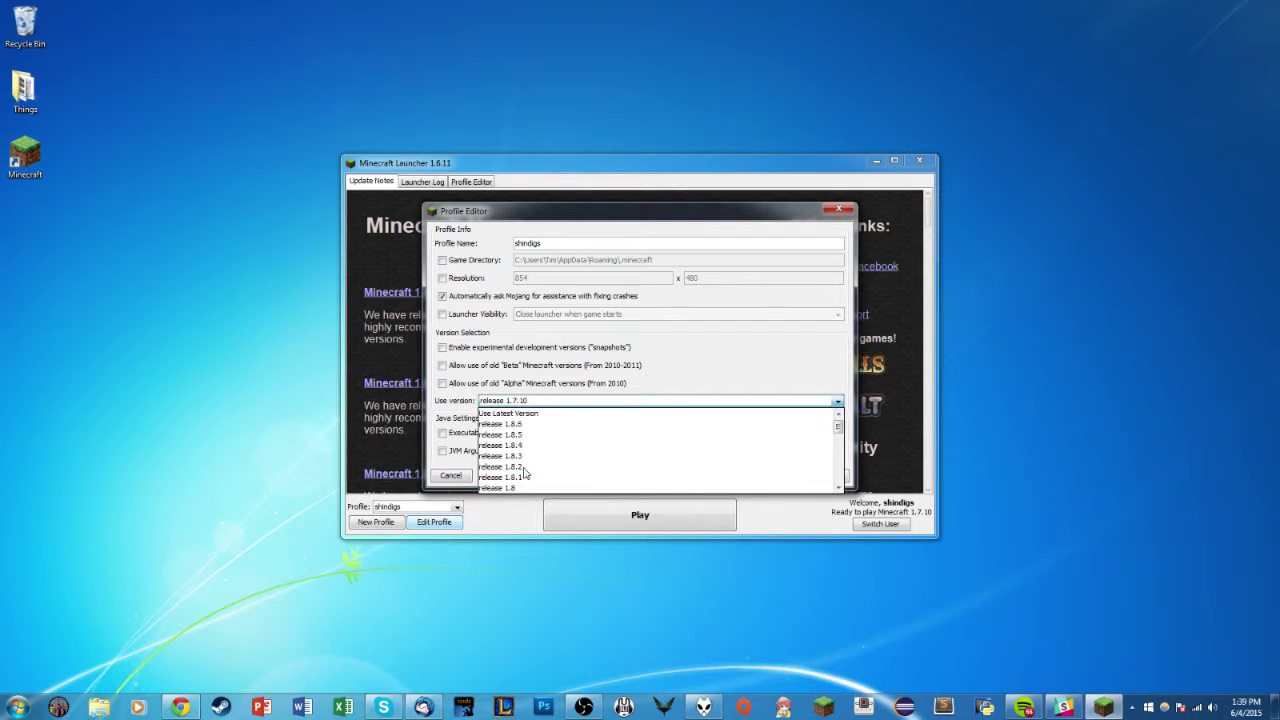
left_click(516, 414)
left_click(520, 400)
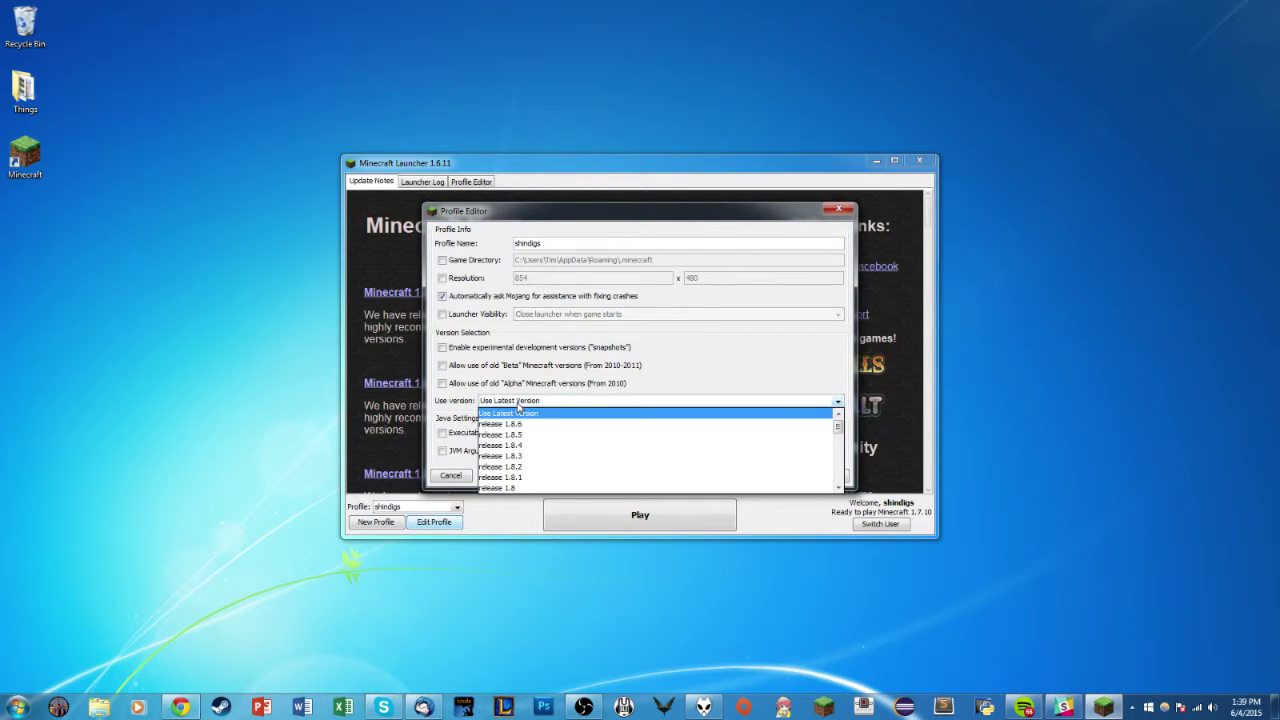
scroll(525, 430, "down", 1)
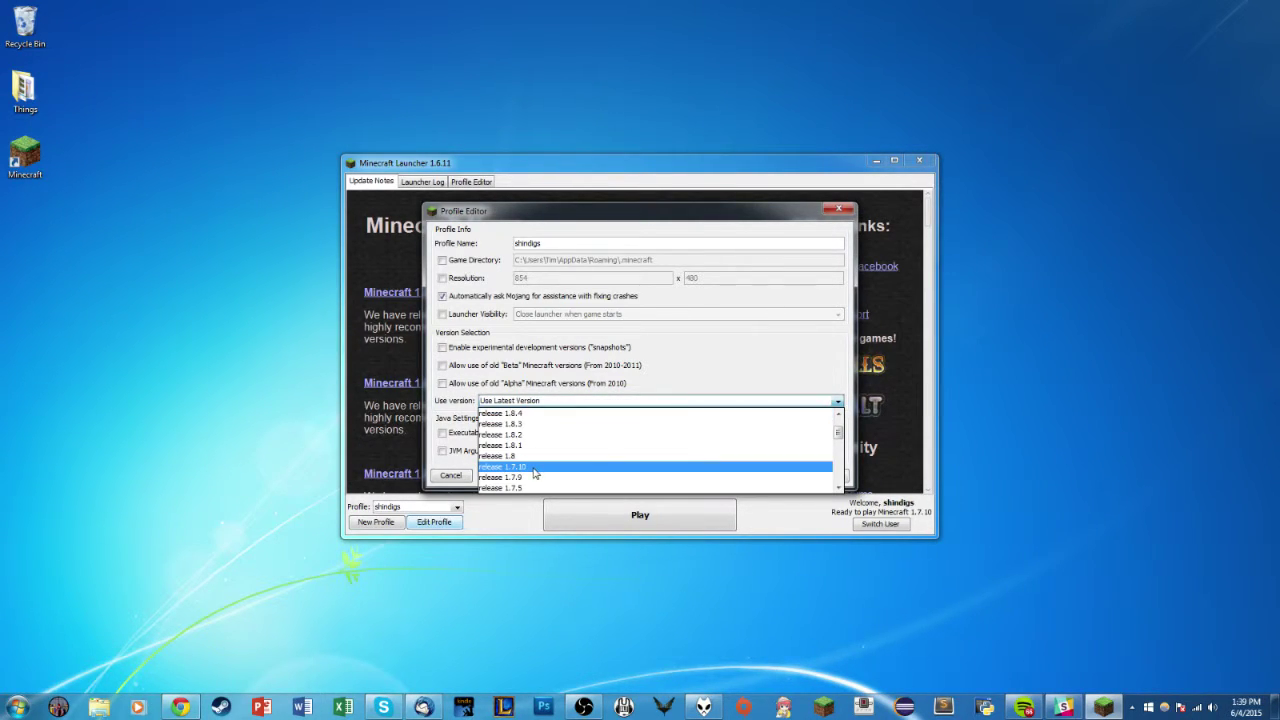
left_click(535, 467)
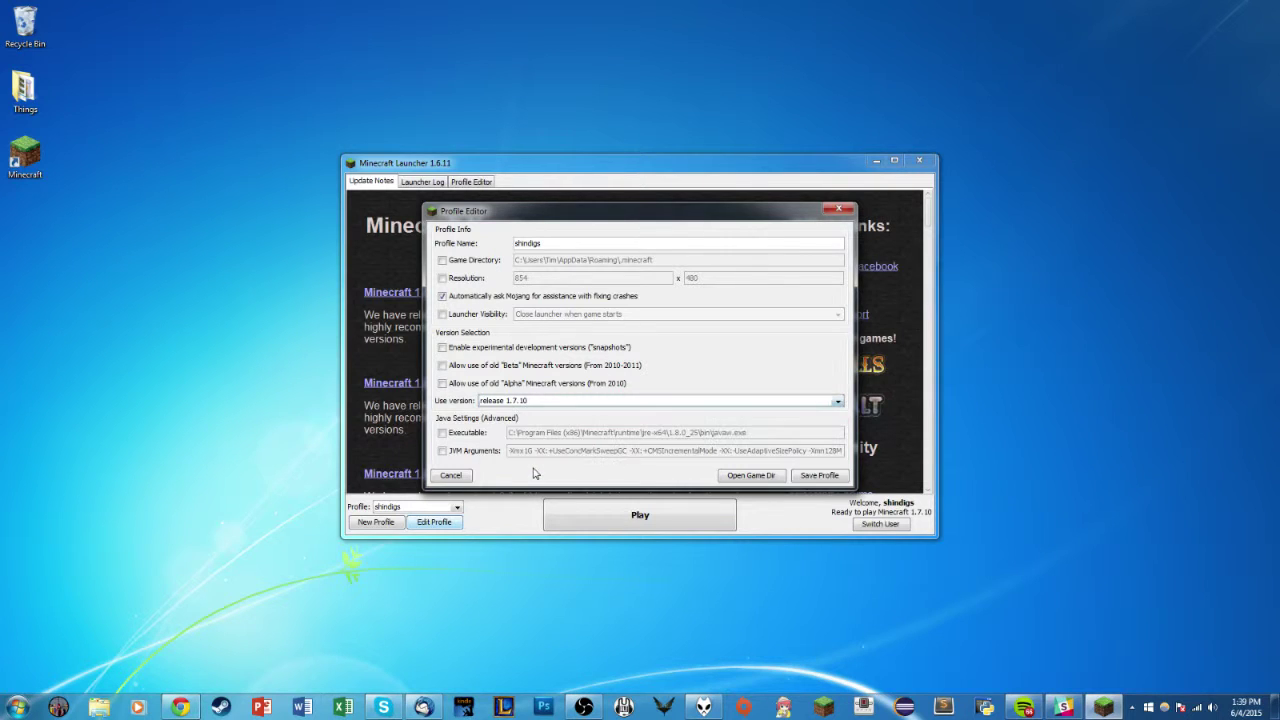
left_click(836, 478)
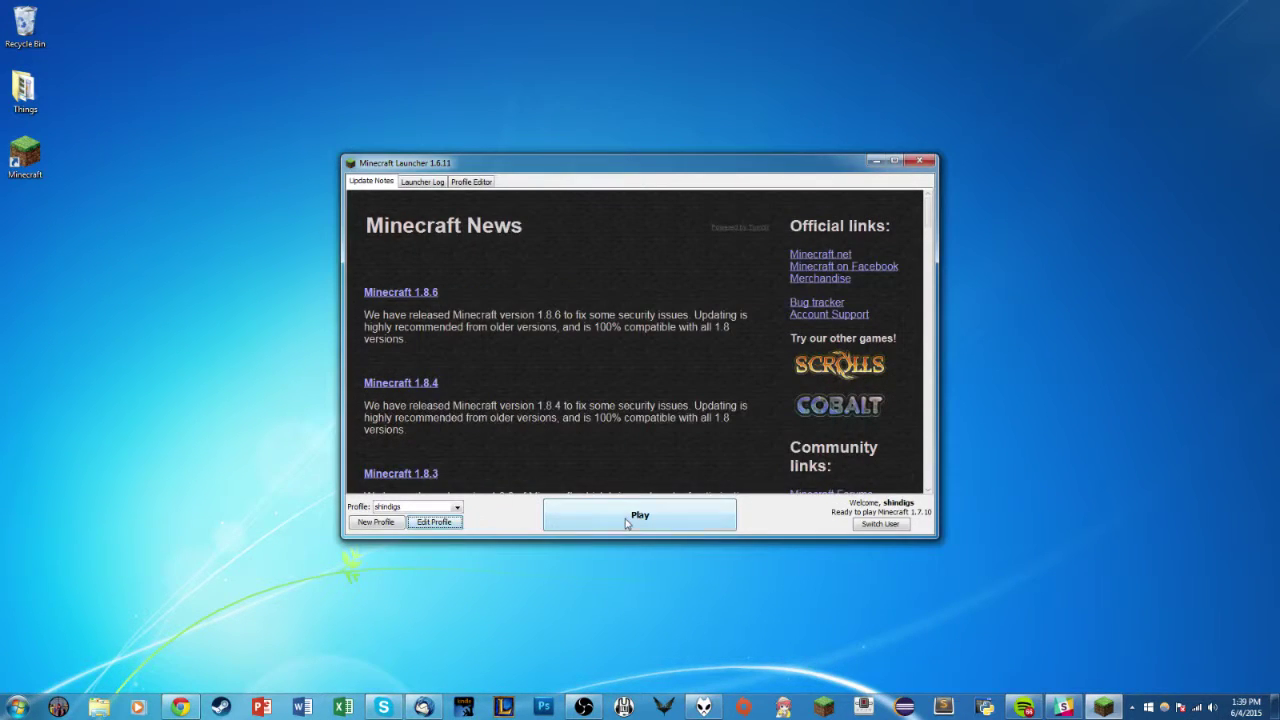
Launch Minecraft 1.7.10 to its title screen, then close the game window
left_click(628, 519)
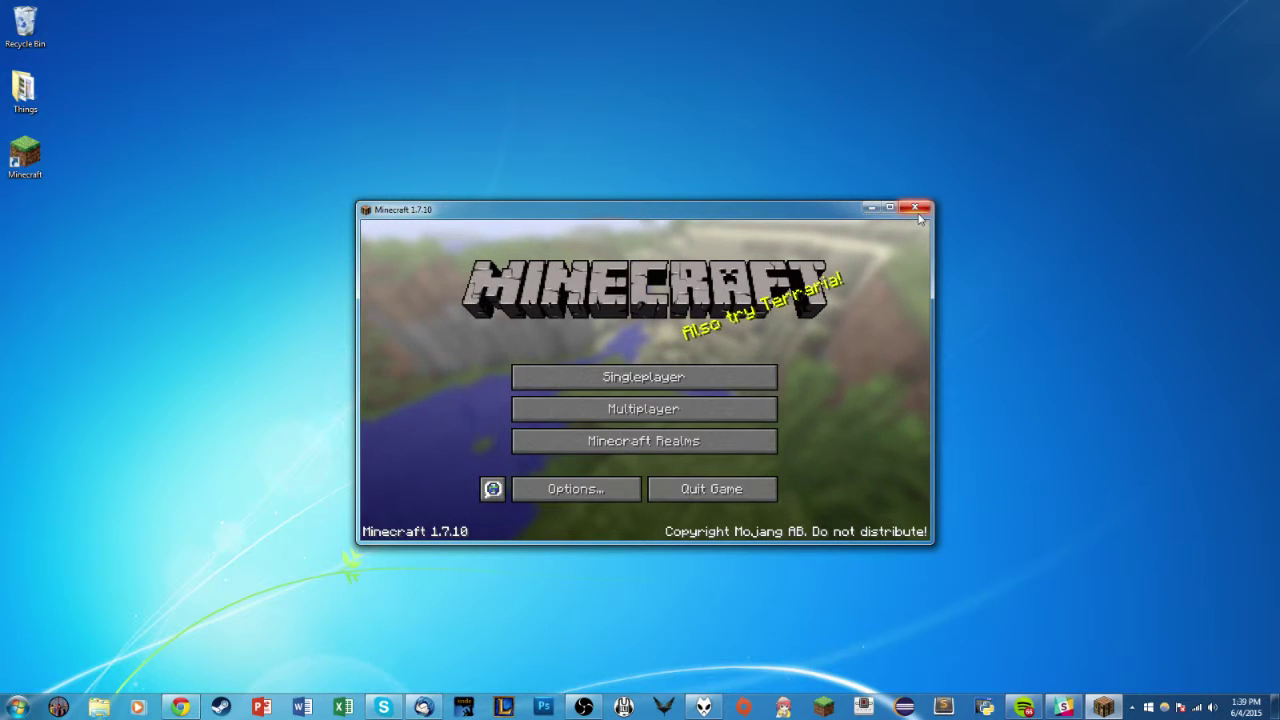
left_click(923, 210)
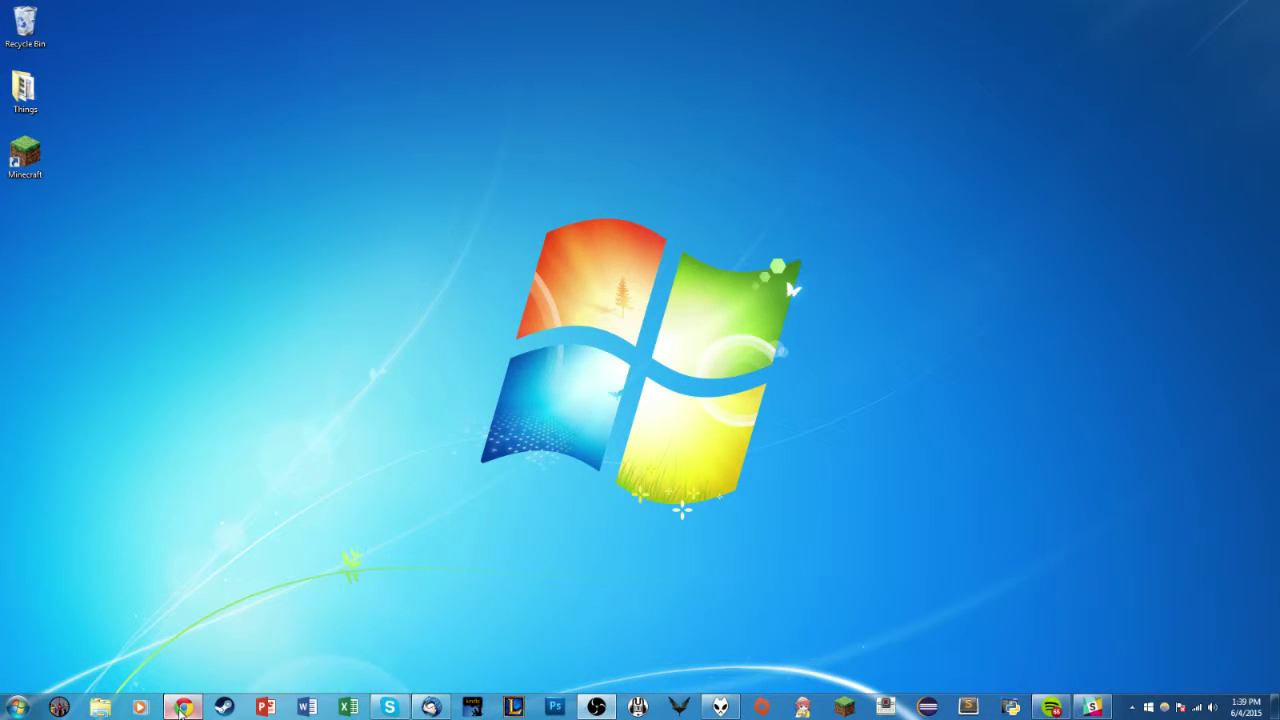
Follow the ComputerCraft Trial doc's Windows Download link to the Minecraft ComputerCraft.zip Drive preview
left_click(181, 708)
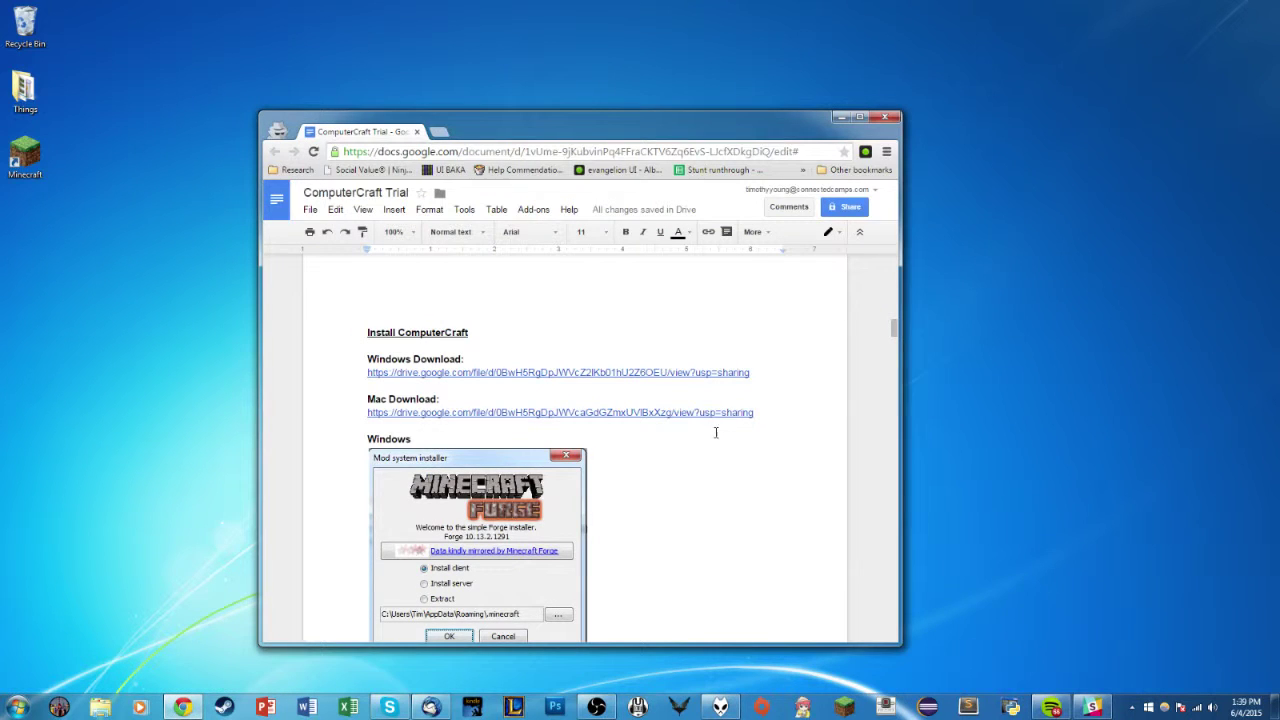
scroll(717, 436, "down", 1)
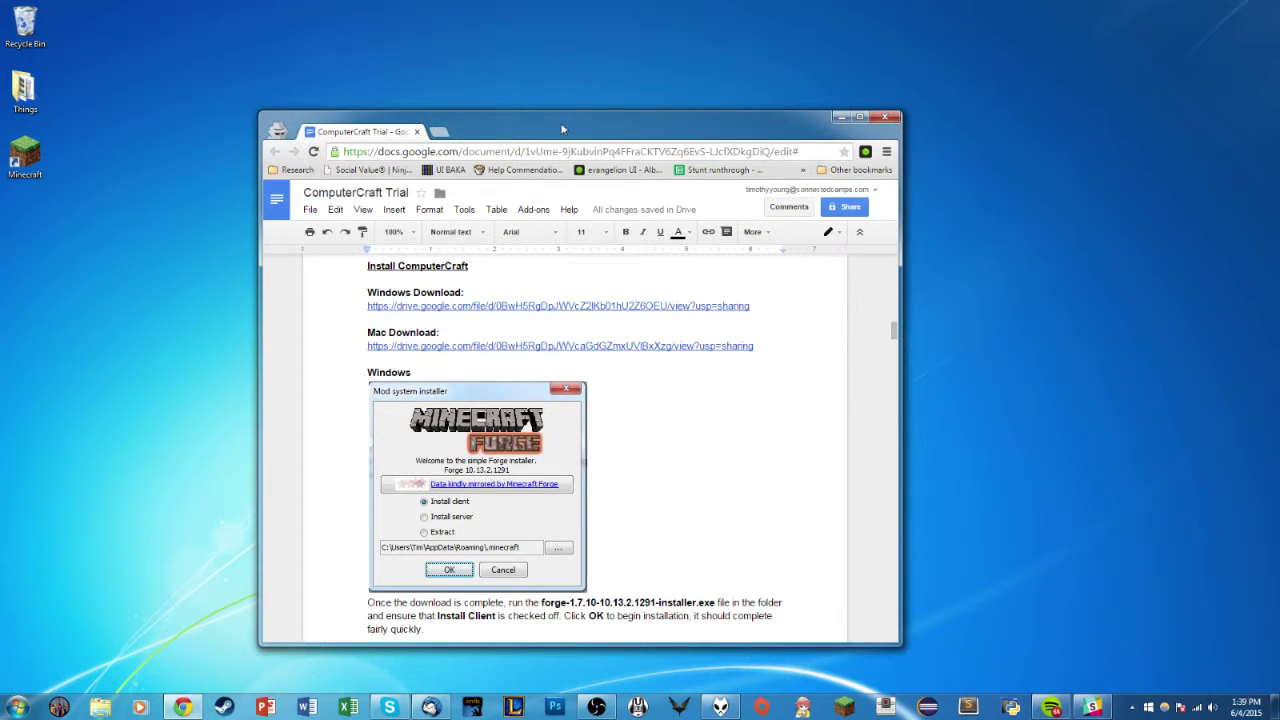
left_click_drag(562, 129, 790, 83)
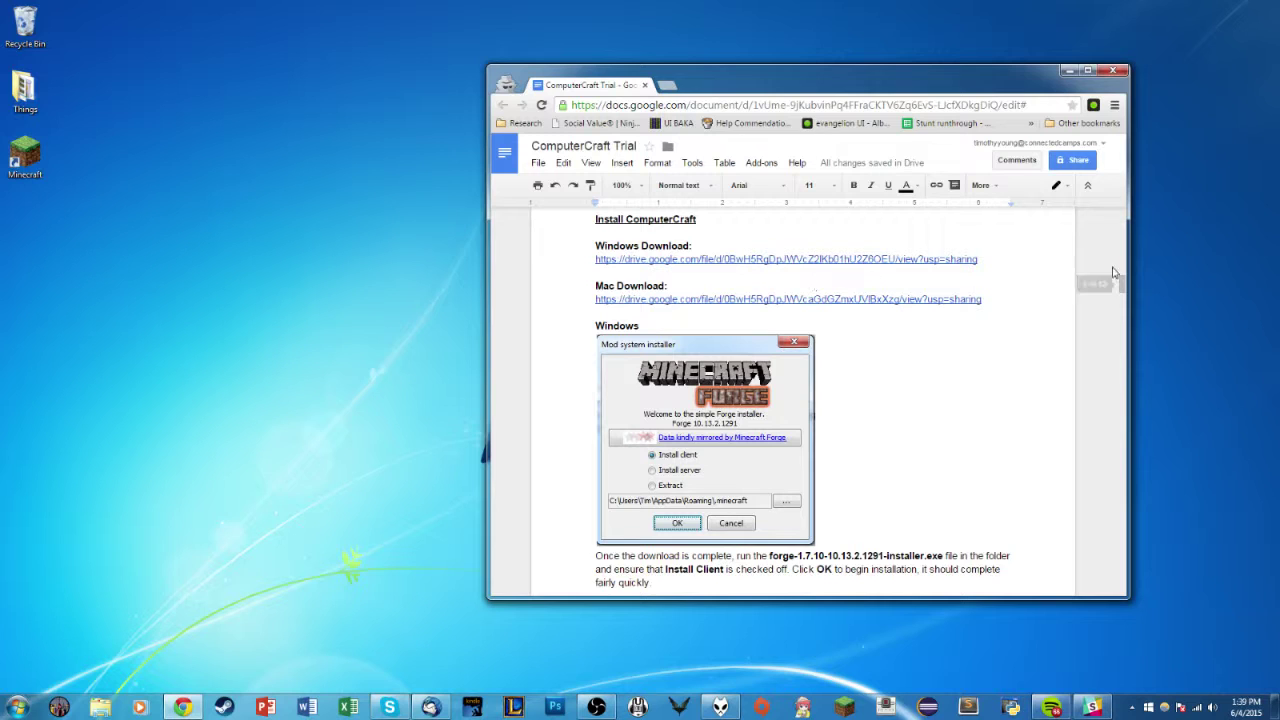
left_click(708, 258)
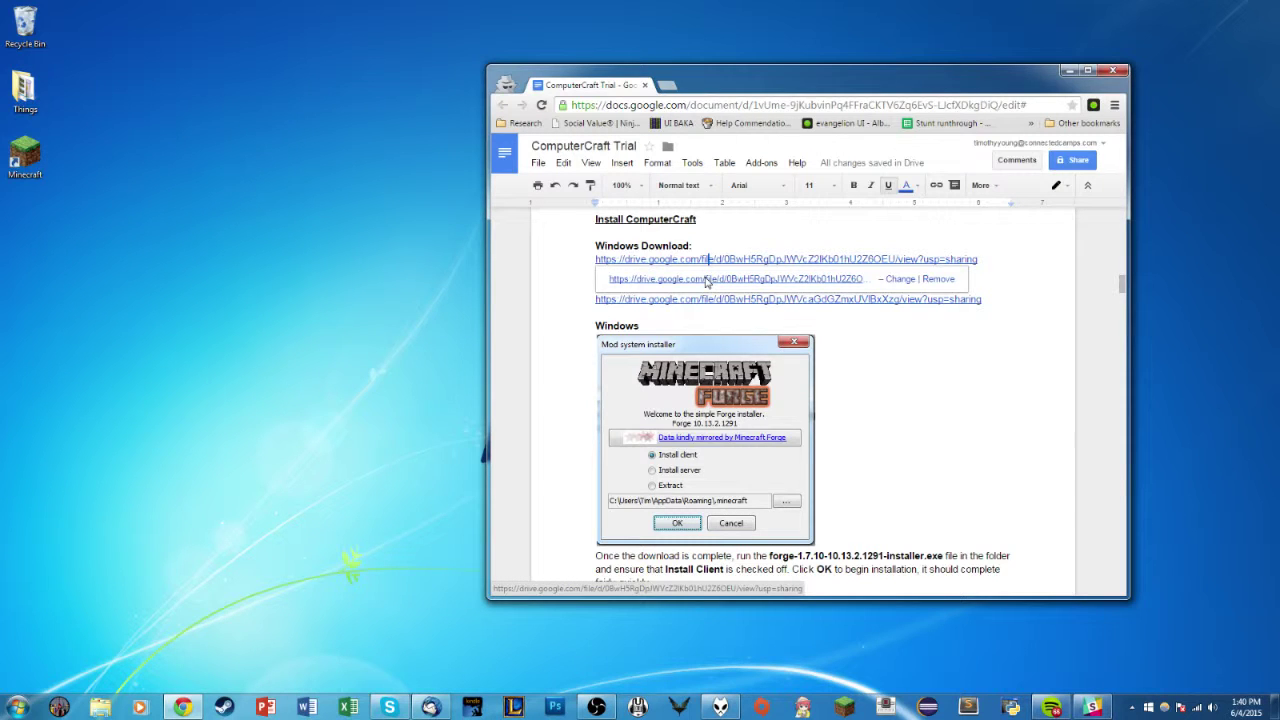
left_click(707, 280)
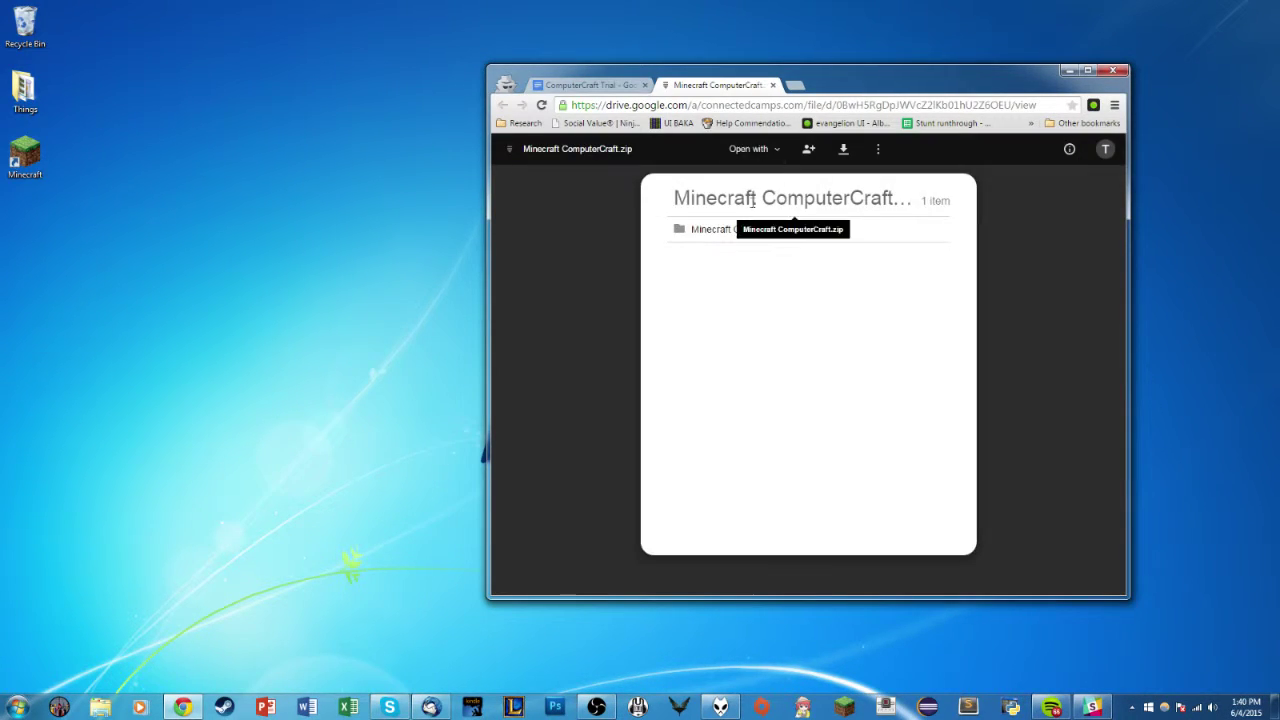
Download Minecraft ComputerCraft.zip from Drive to the Desktop, cancelling the duplicate second download
left_click(843, 150)
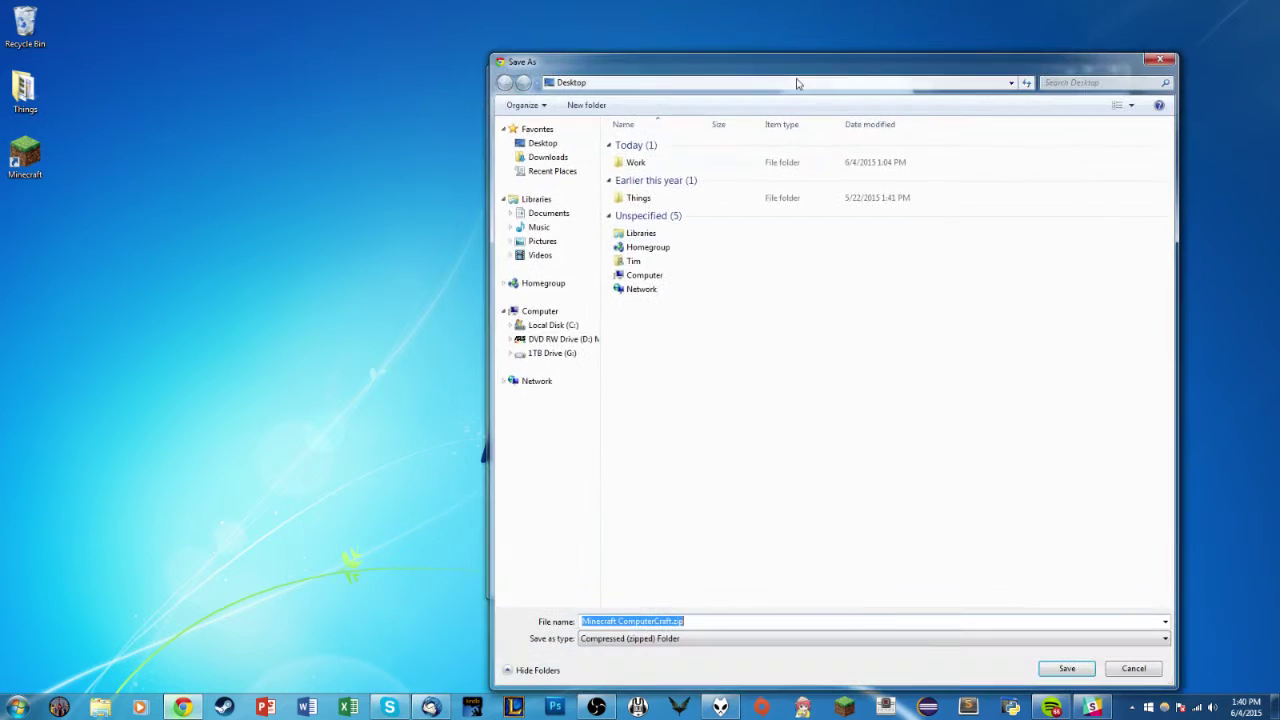
left_click(1069, 668)
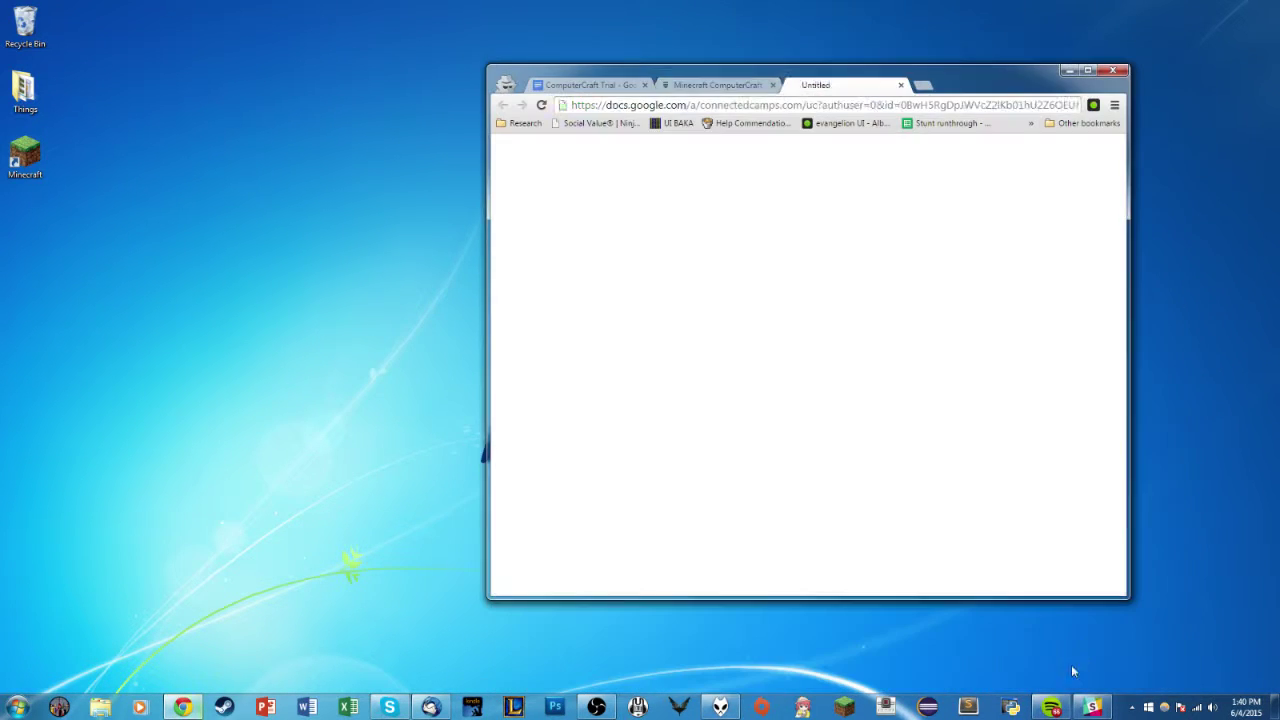
left_click(588, 85)
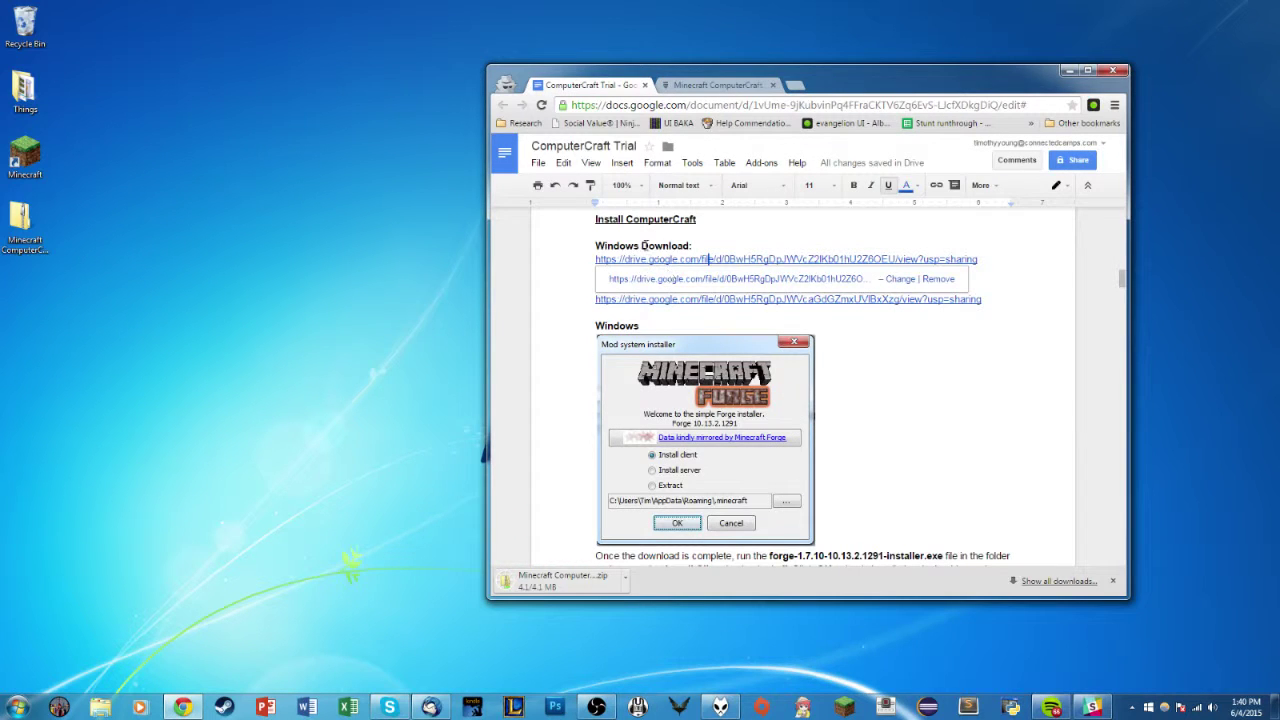
left_click(686, 86)
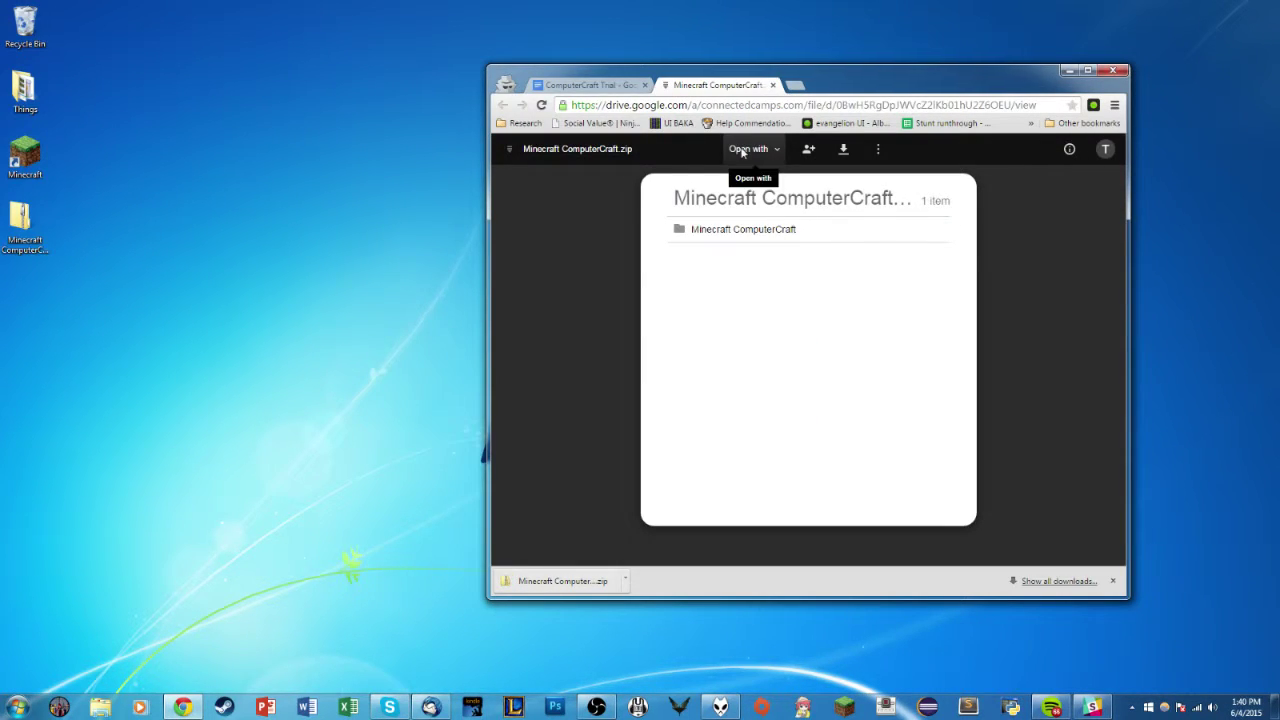
left_click(844, 152)
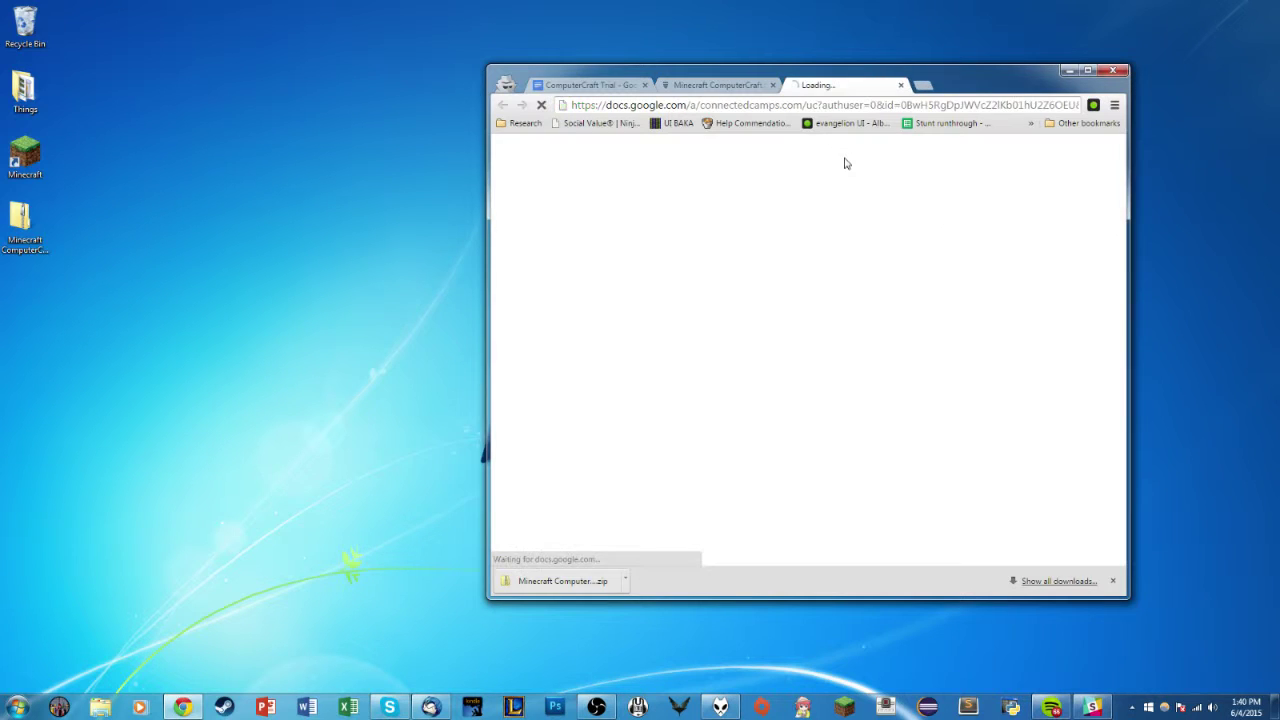
left_click(733, 88)
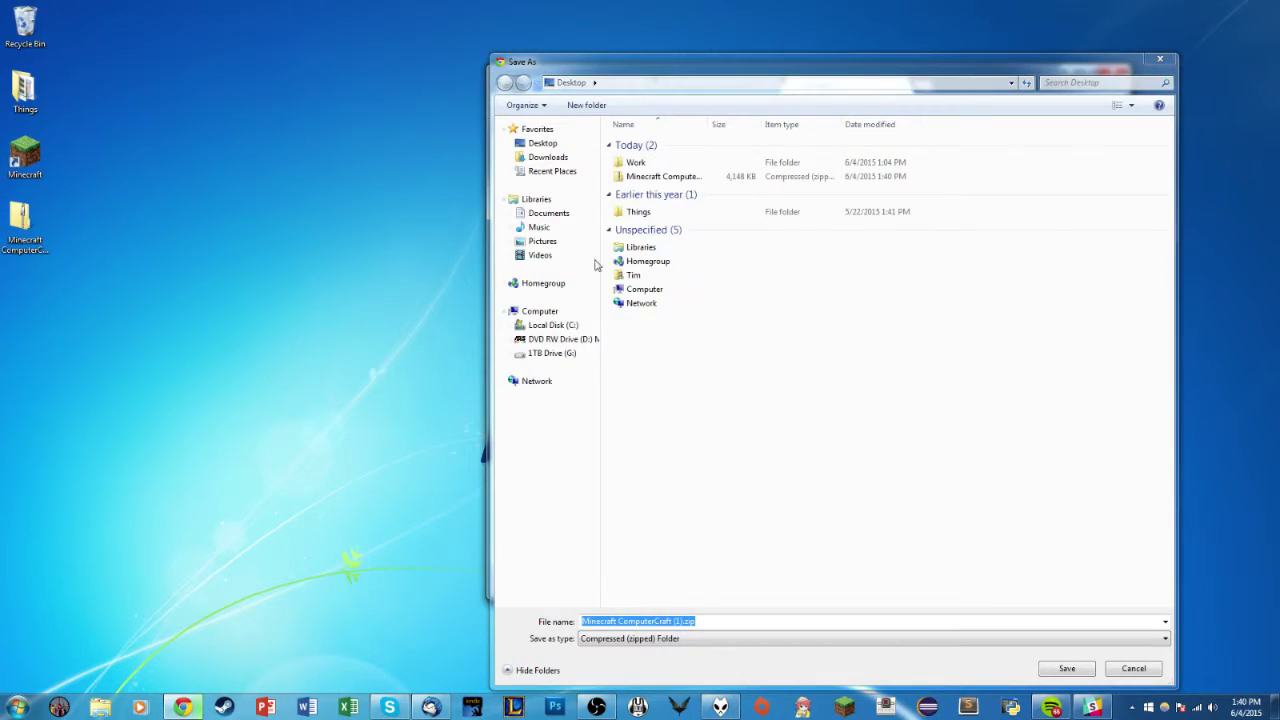
left_click(1134, 668)
left_click(1138, 675)
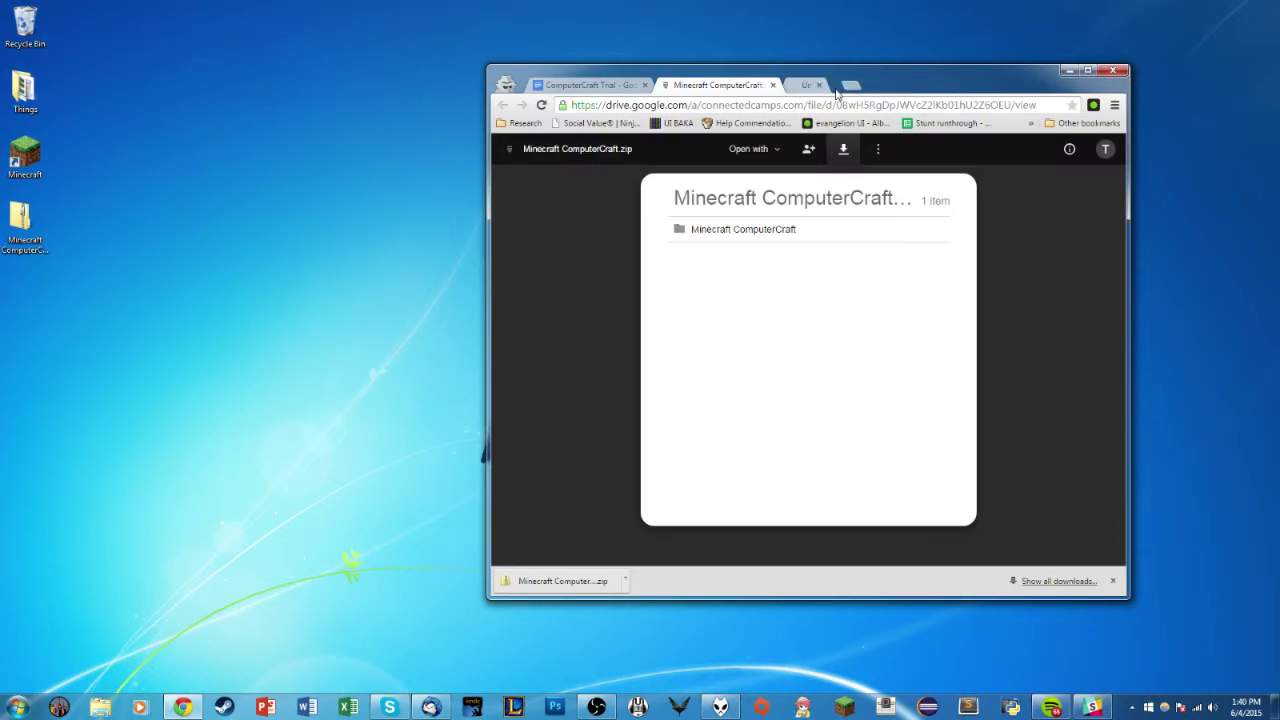
left_click(36, 232)
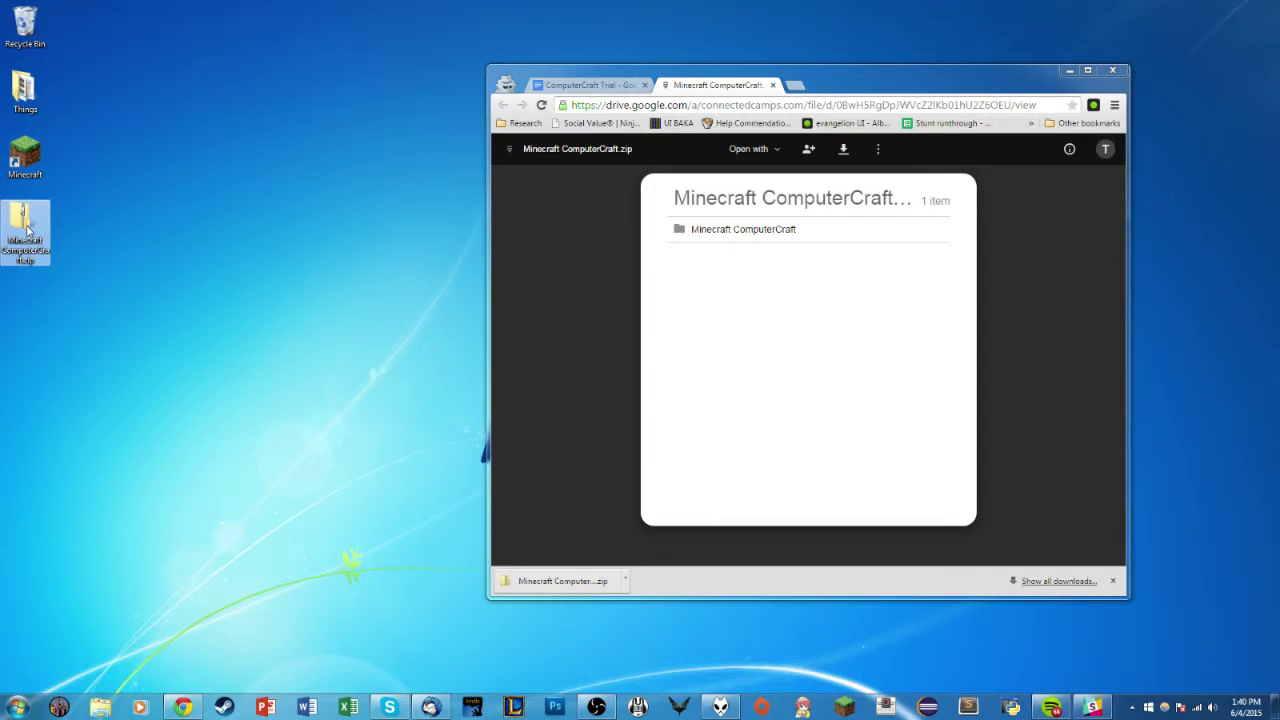
Open the zip's Minecraft ComputerCraft folder and run forge-1.7.10-10.13.2.1291-installer-win.exe
double_click(27, 229)
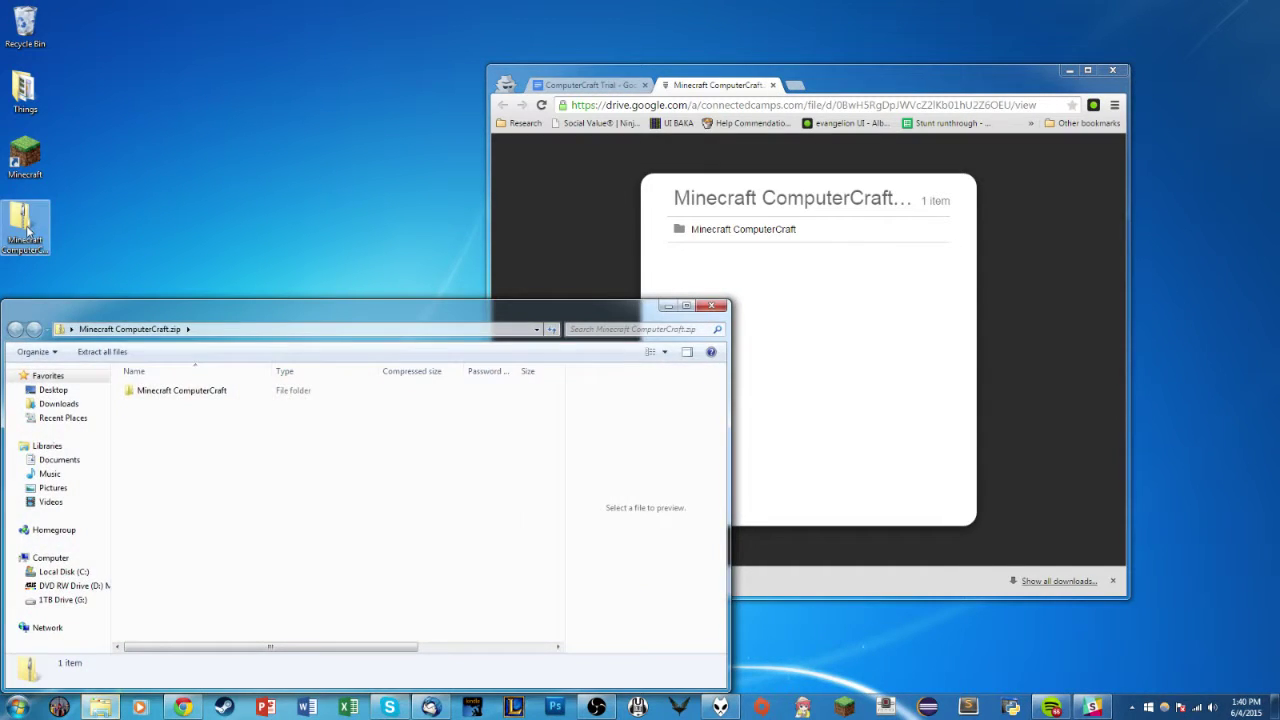
left_click_drag(161, 328, 262, 184)
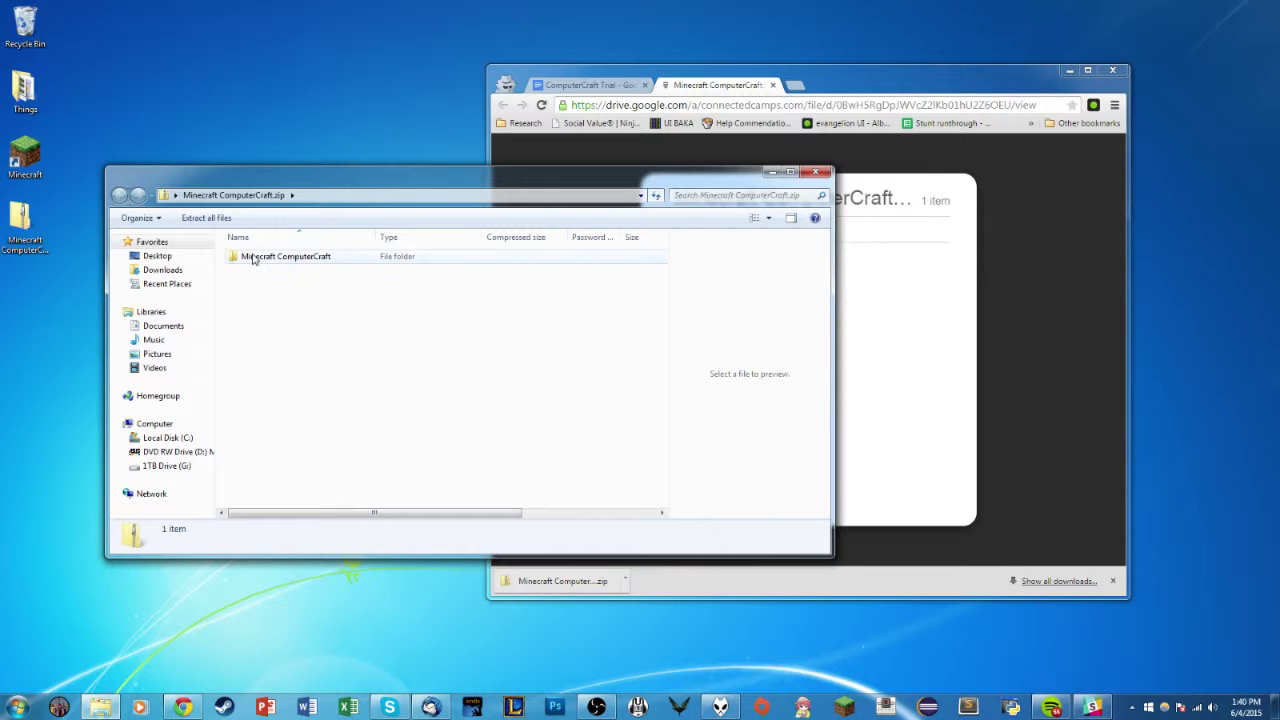
double_click(252, 263)
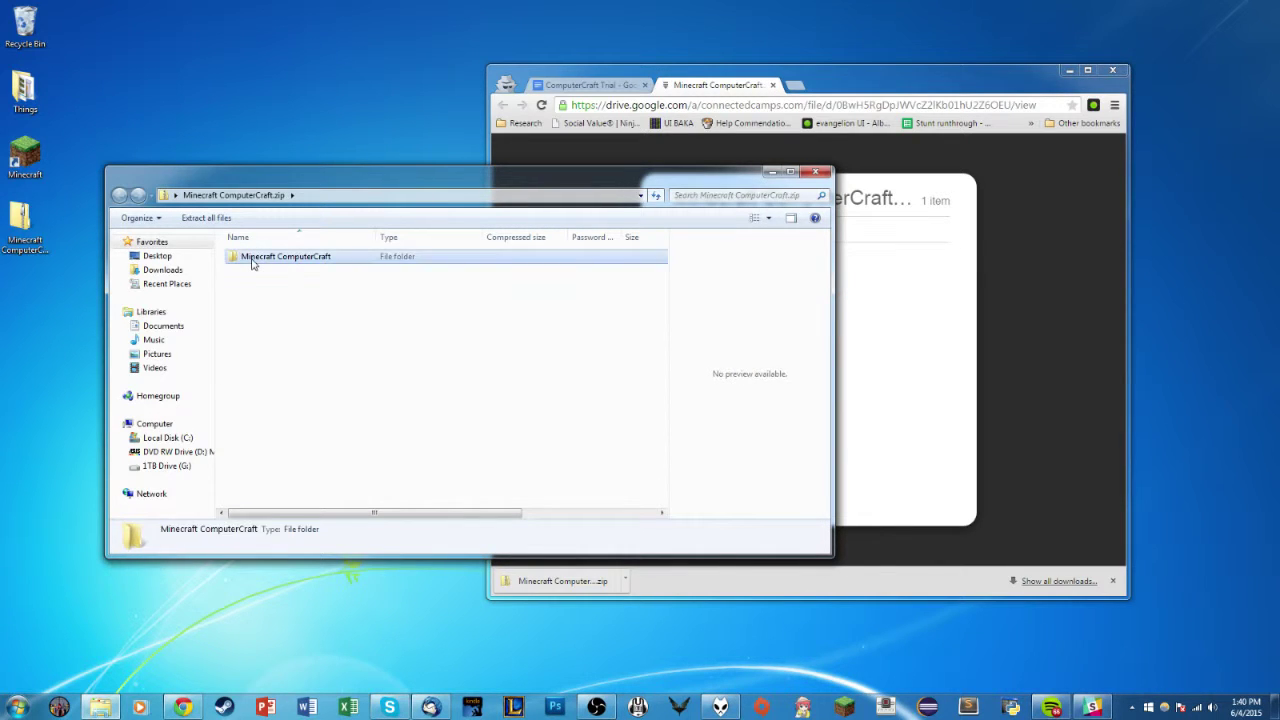
left_click(240, 278)
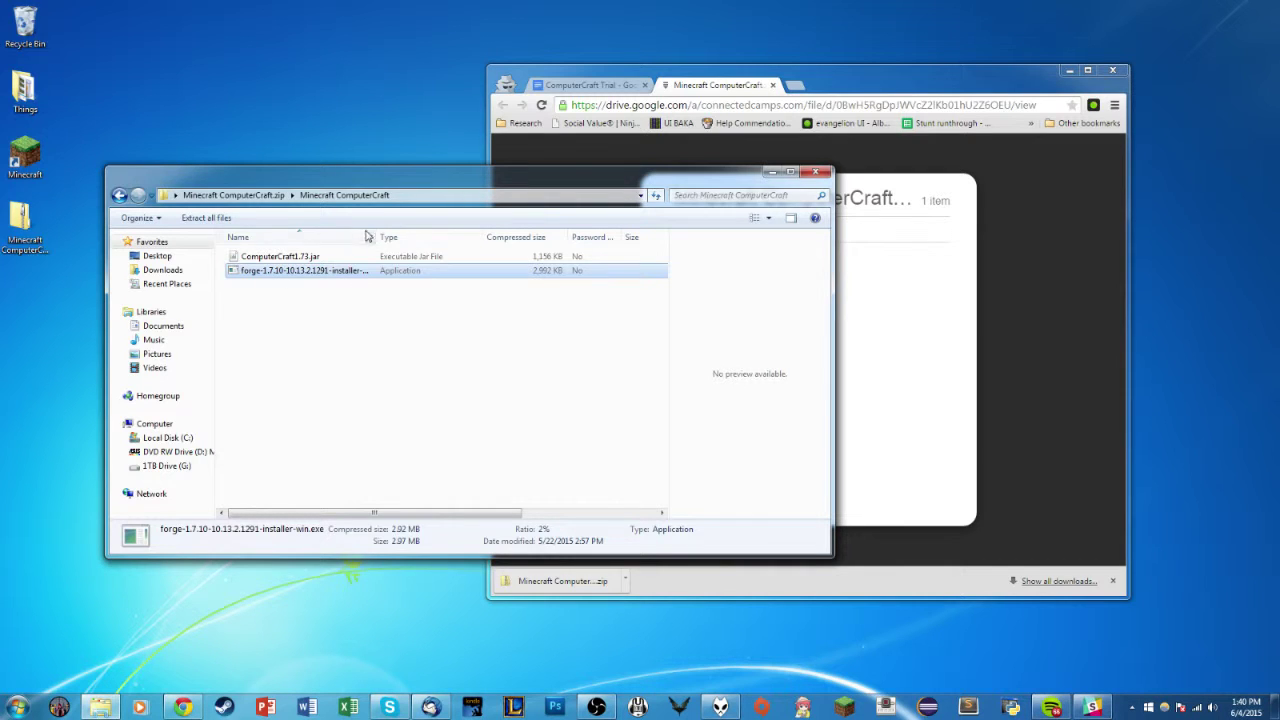
double_click(360, 273)
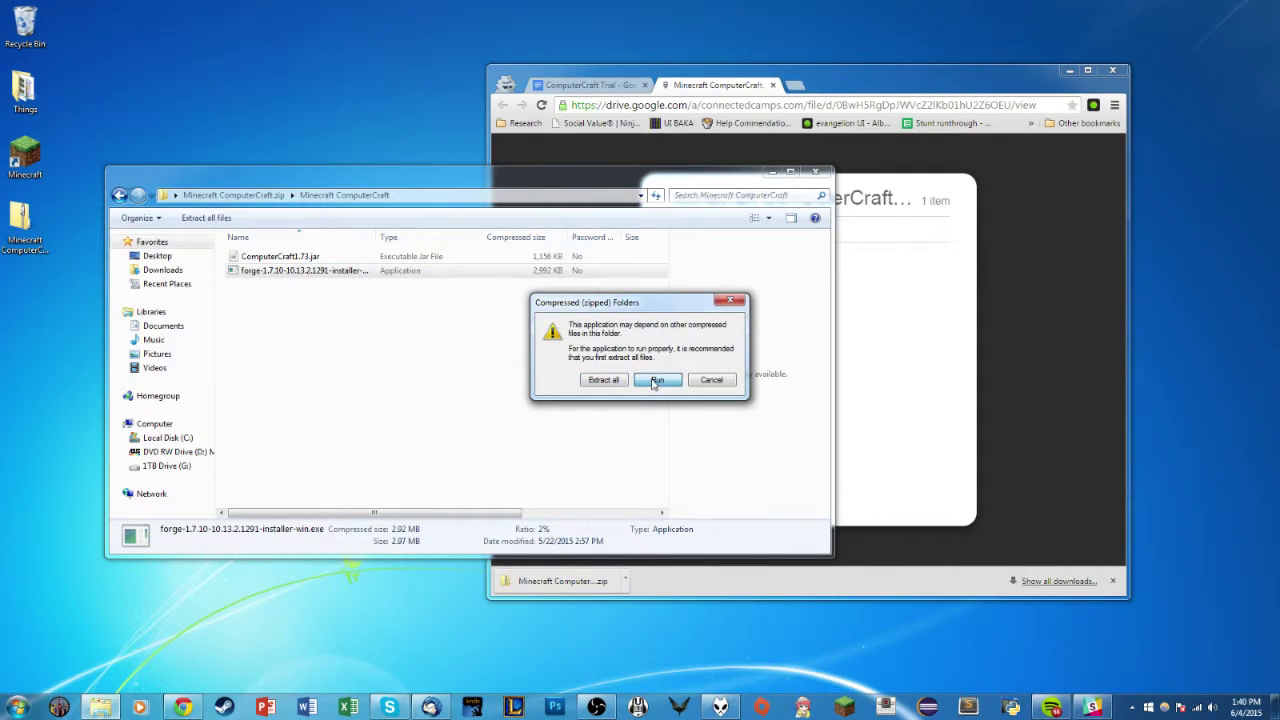
left_click(656, 381)
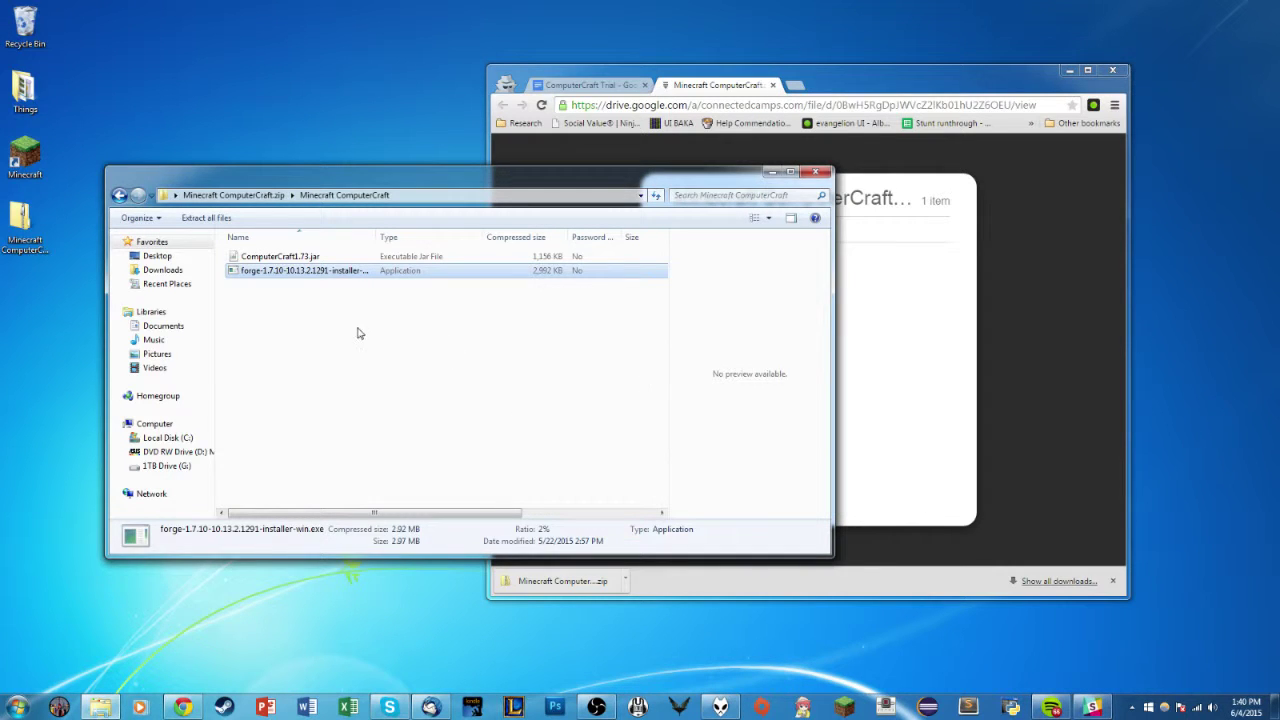
Install the Forge 10.13.2.1291 client and cancel the Program Compatibility Assistant warning
left_click(667, 378)
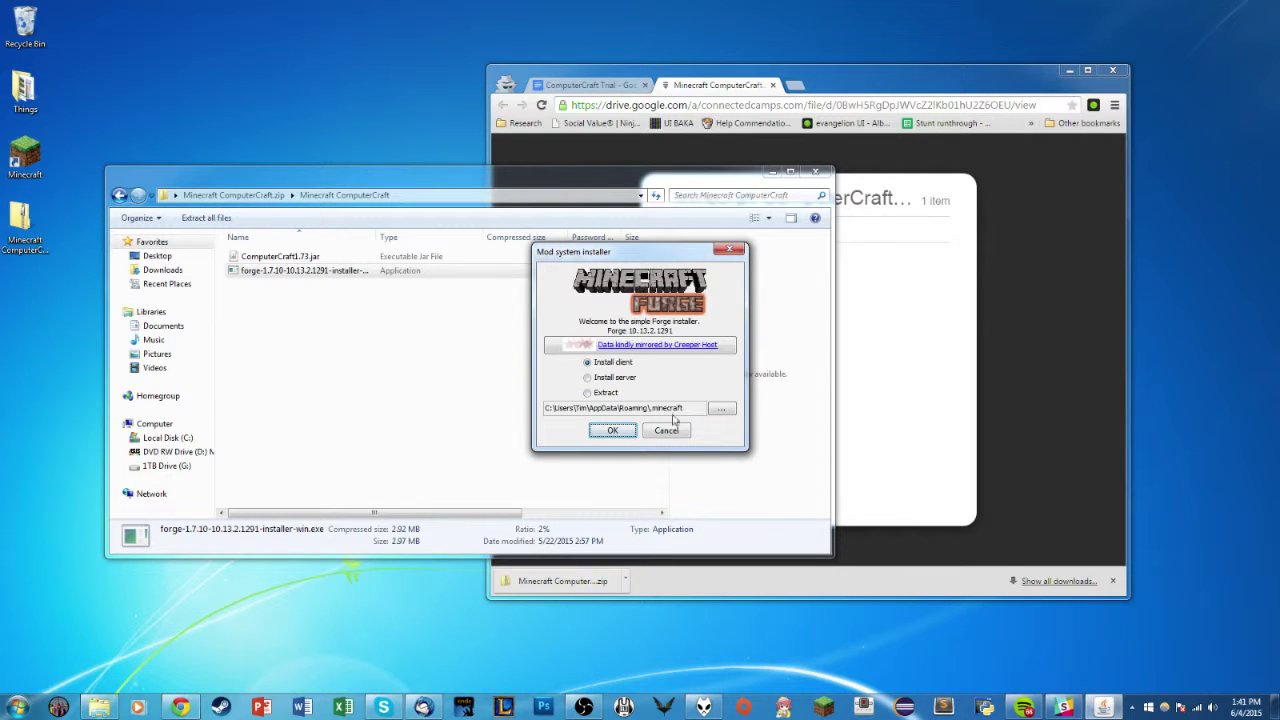
left_click(610, 434)
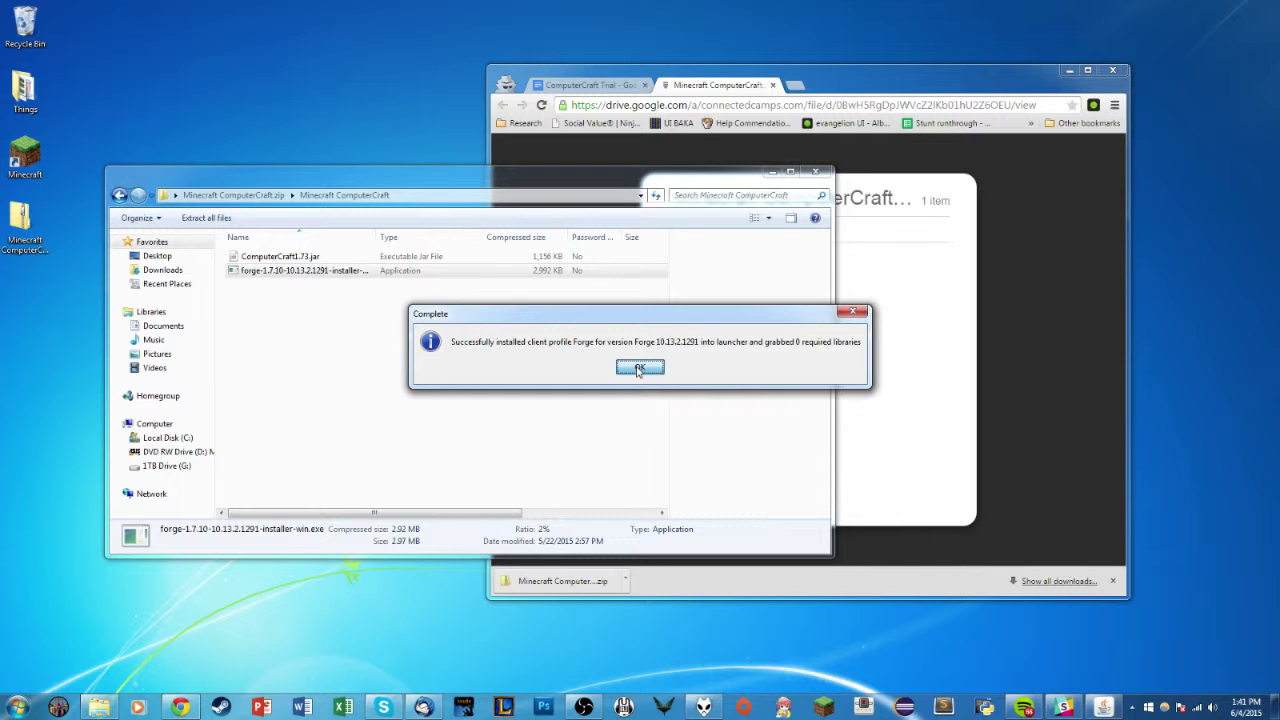
left_click(639, 368)
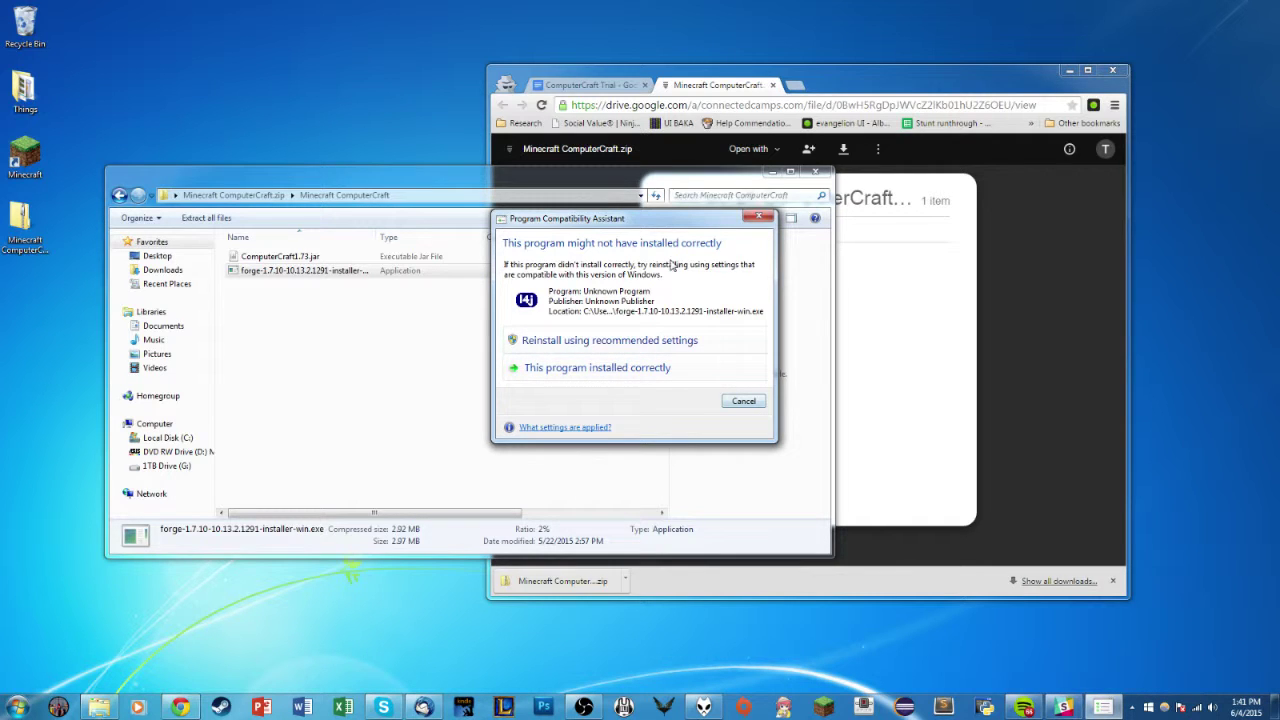
left_click_drag(605, 226, 556, 203)
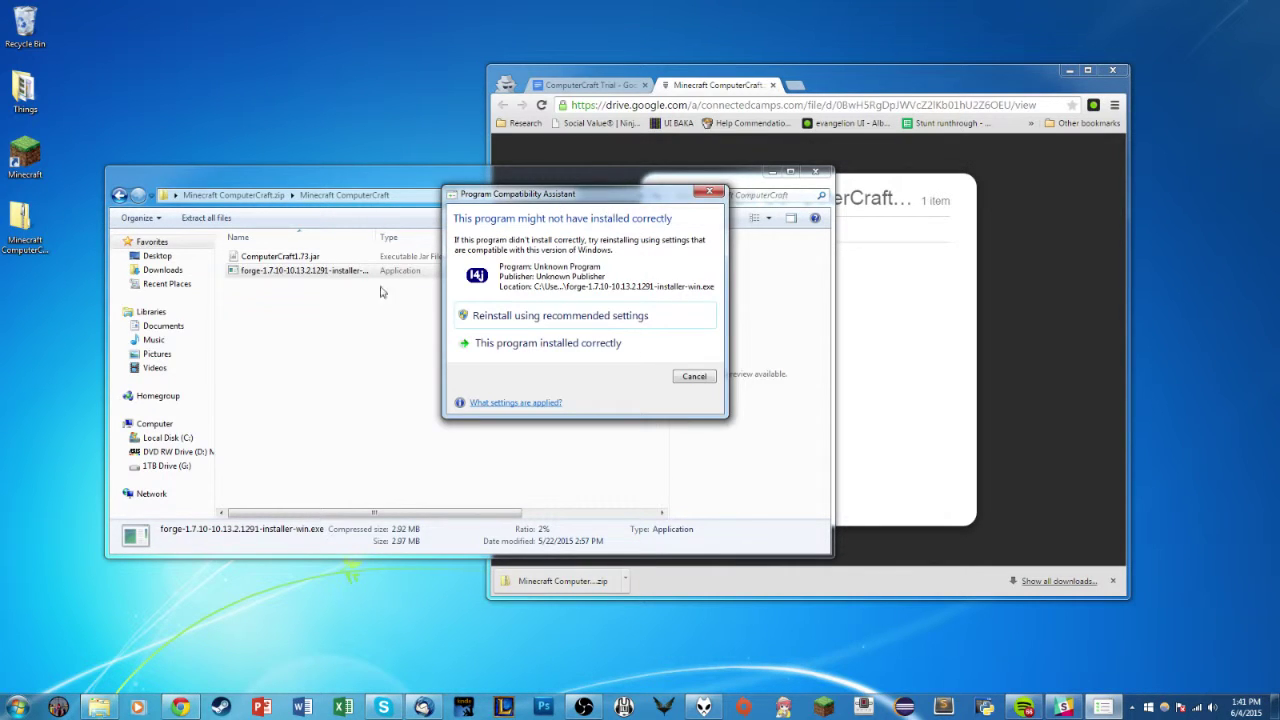
left_click(684, 379)
left_click(290, 258)
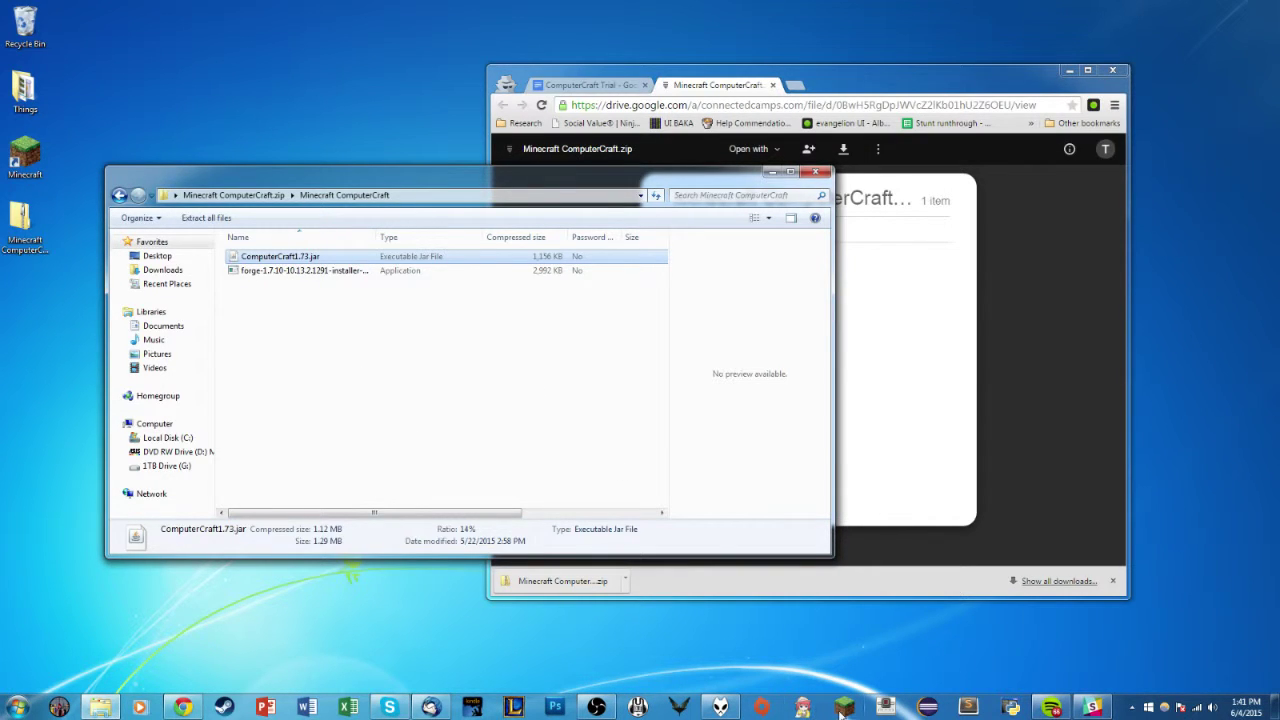
Open the .minecraft folder using Open Game Dir in the launcher's profile editor
double_click(25, 155)
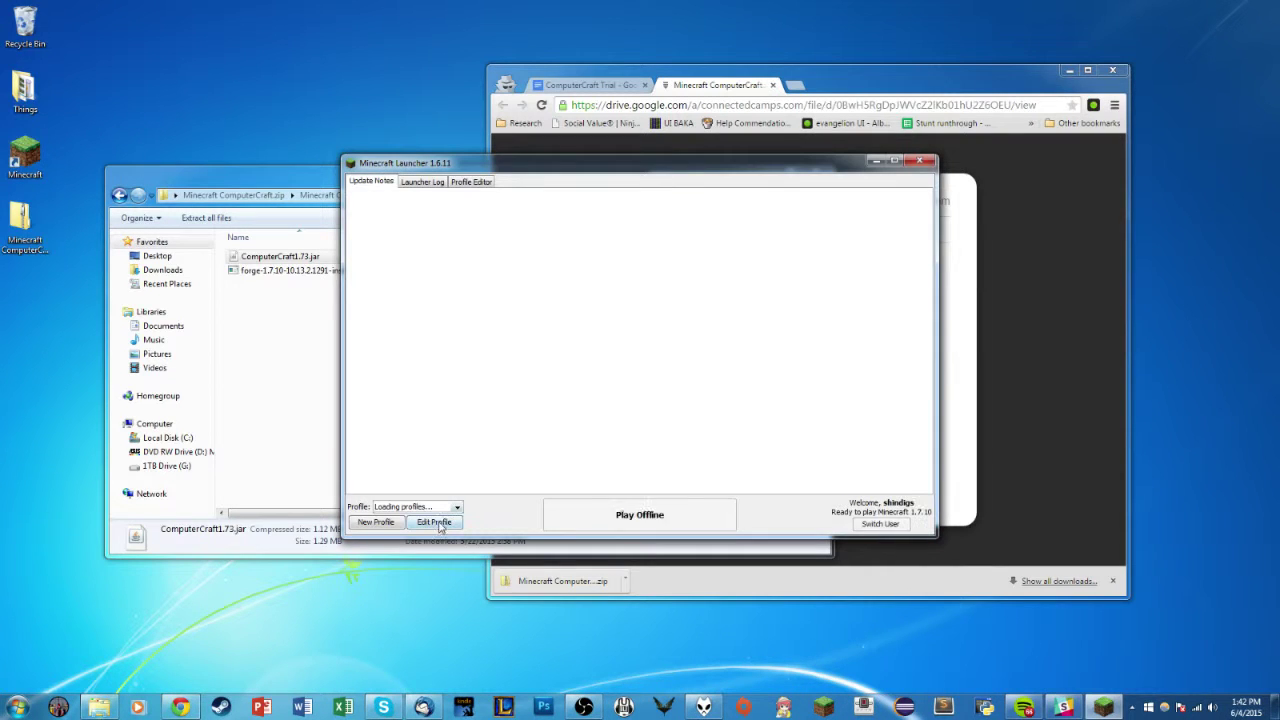
left_click(439, 524)
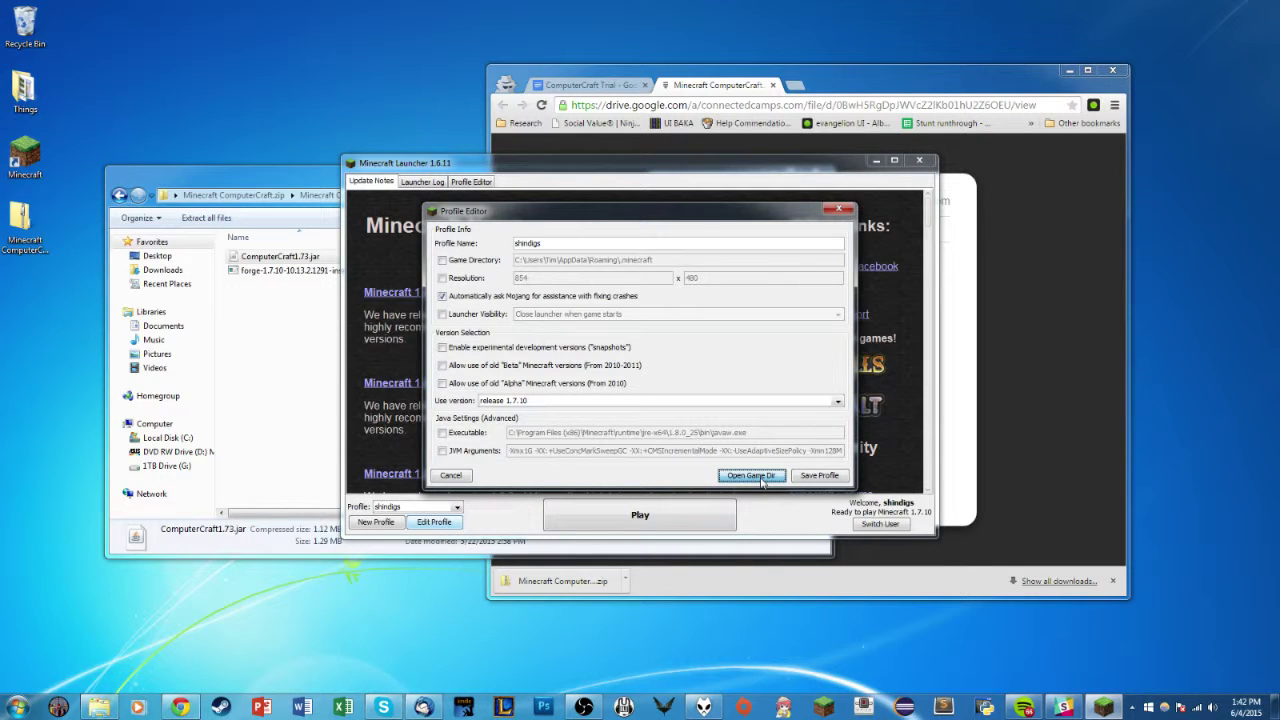
left_click(752, 476)
left_click_drag(327, 212, 550, 212)
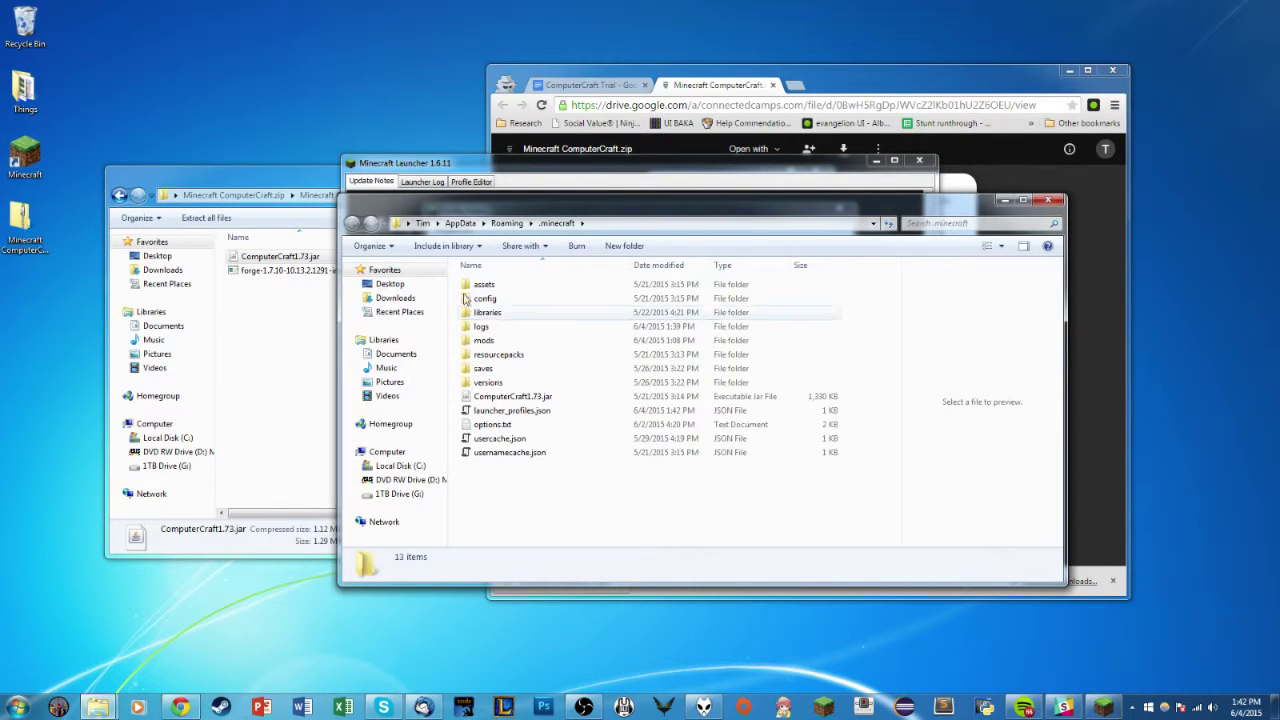
Keep the existing mods folder in .minecraft and delete the stray New folder
left_click(485, 342)
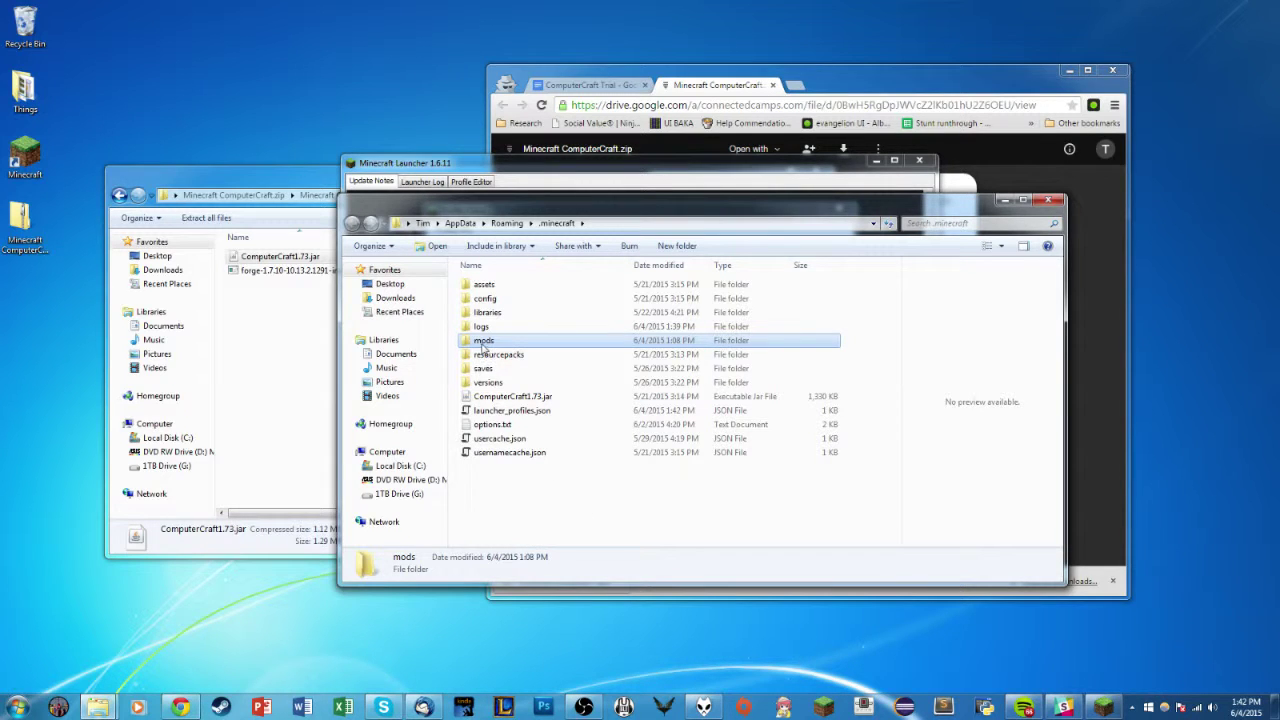
right_click(552, 510)
mouse_move(595, 478)
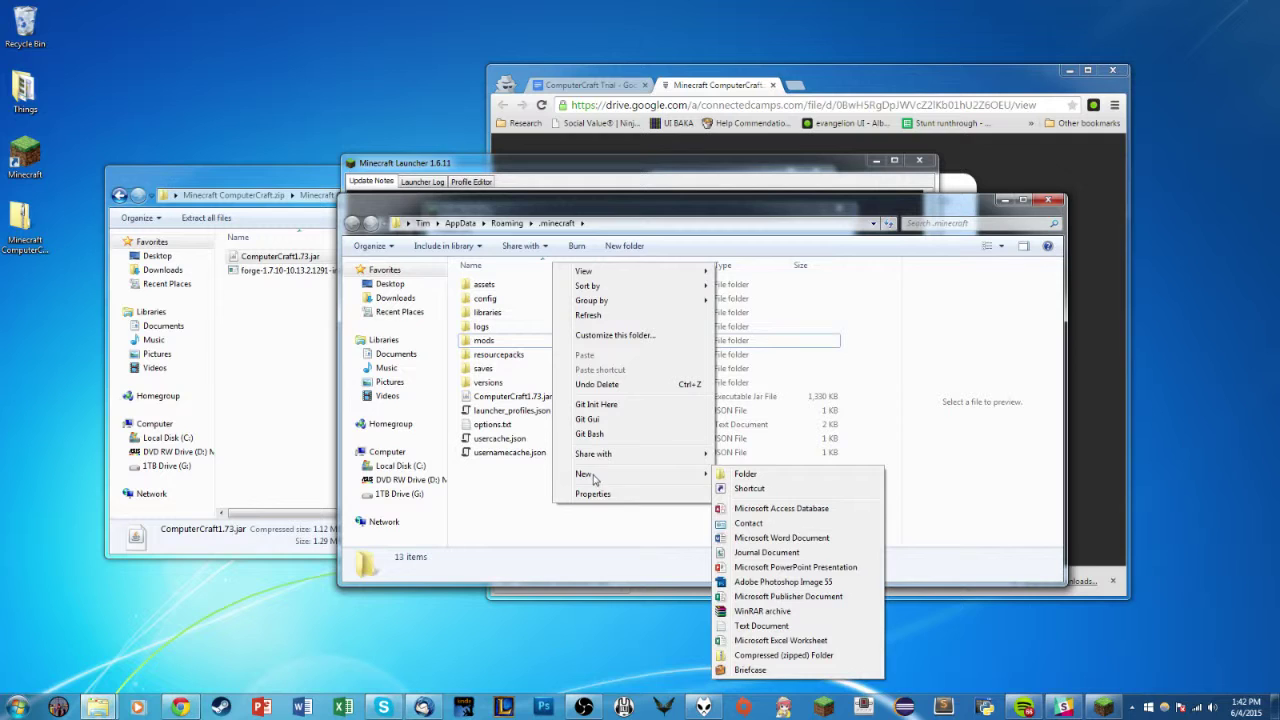
left_click(746, 476)
type("mod")
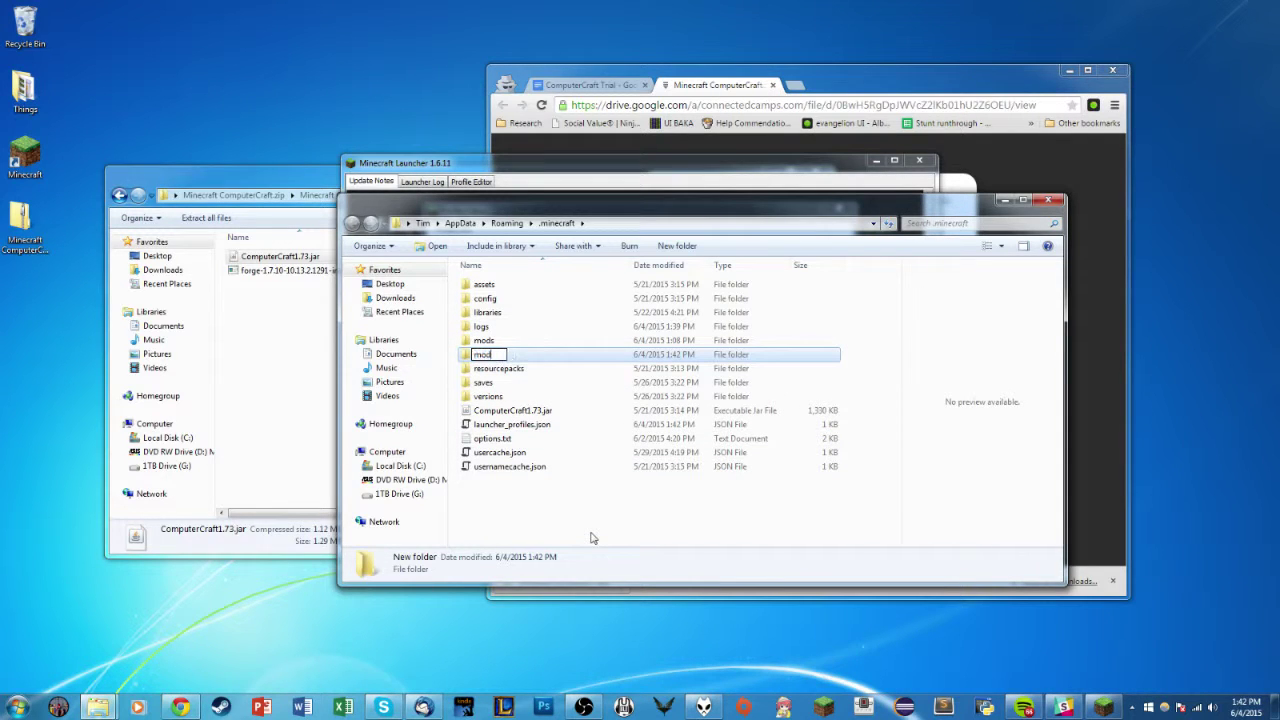
type("s")
key("Return")
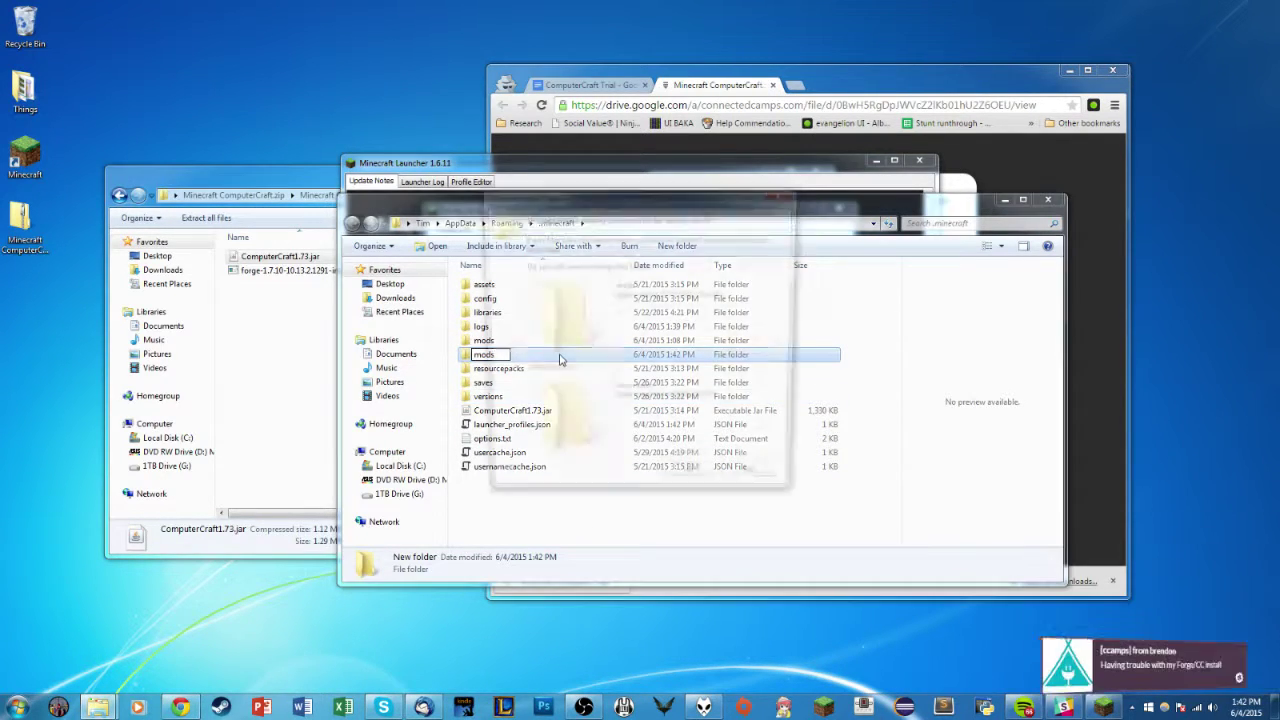
left_click(760, 487)
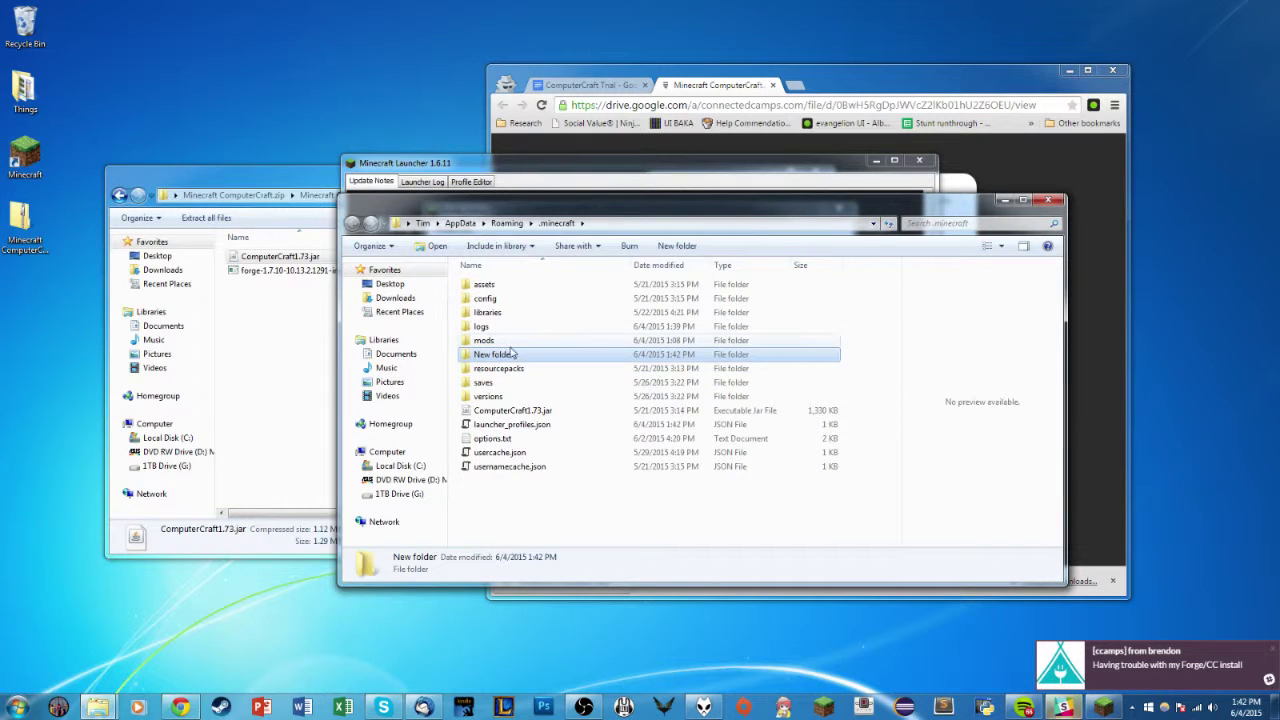
key("Delete")
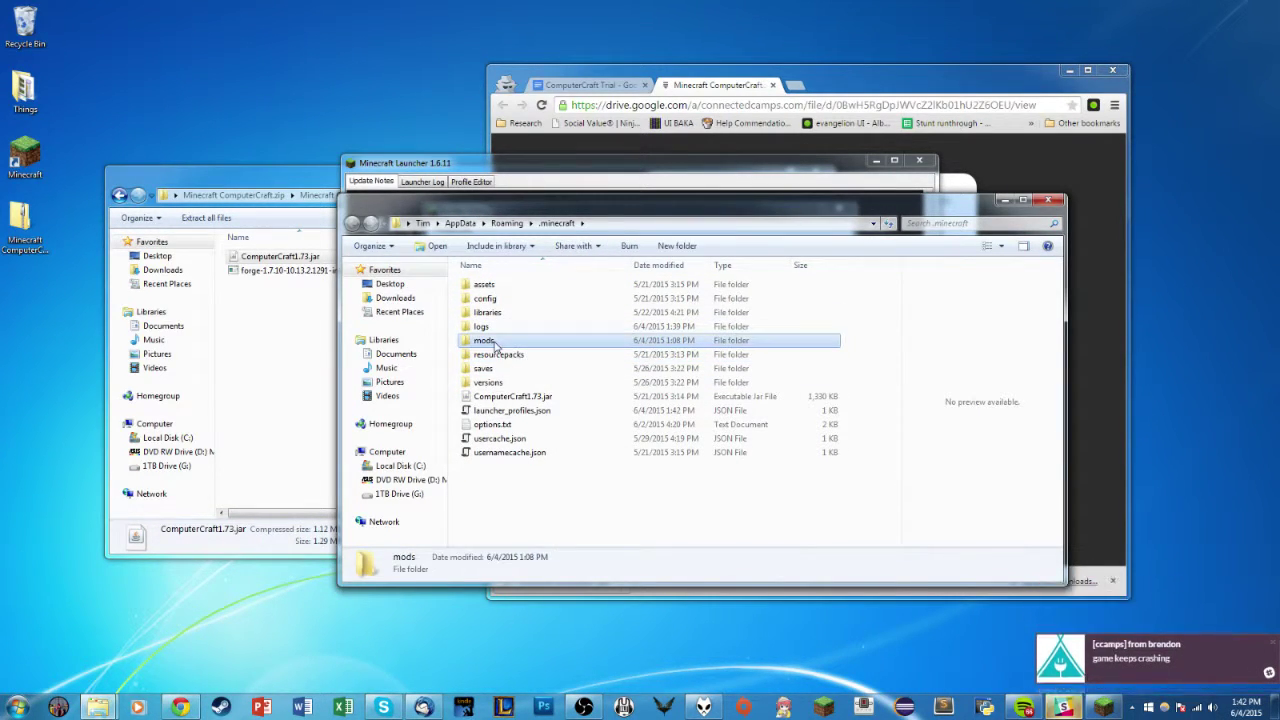
Copy ComputerCraft1.73.jar from the zip window into the .minecraft mods folder
double_click(490, 341)
left_click_drag(234, 180, 287, 337)
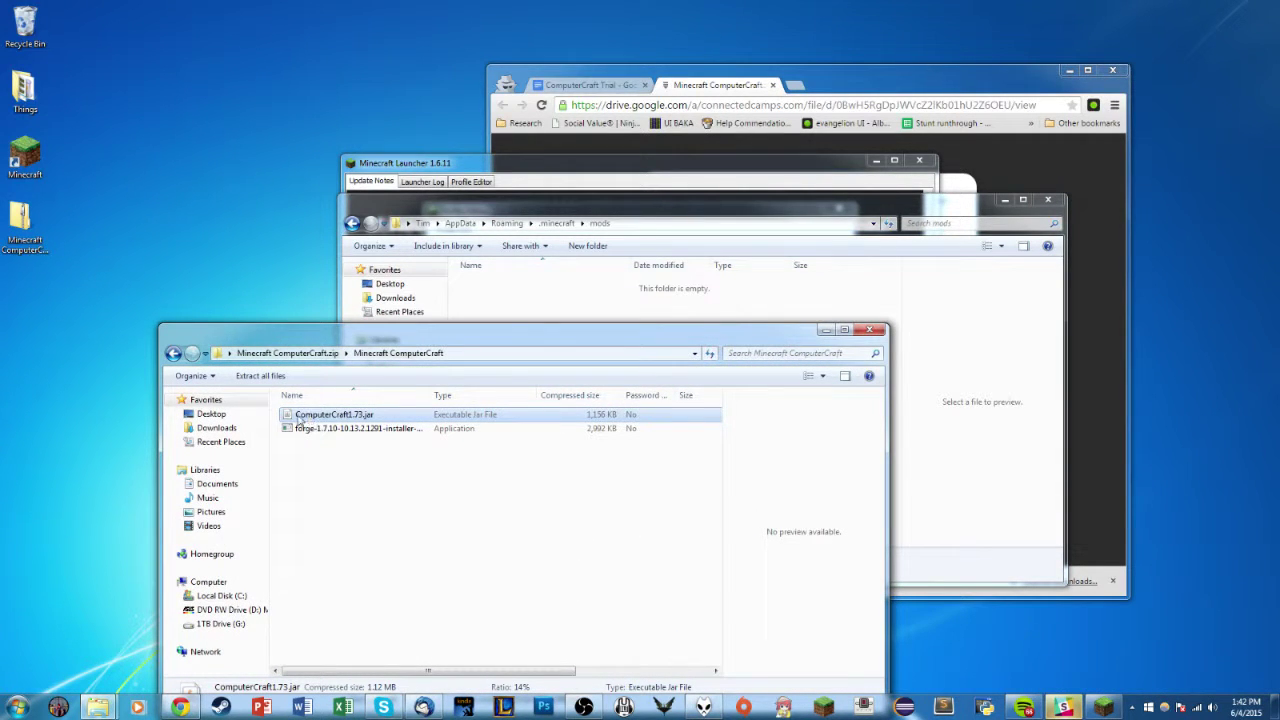
left_click_drag(327, 420, 505, 297)
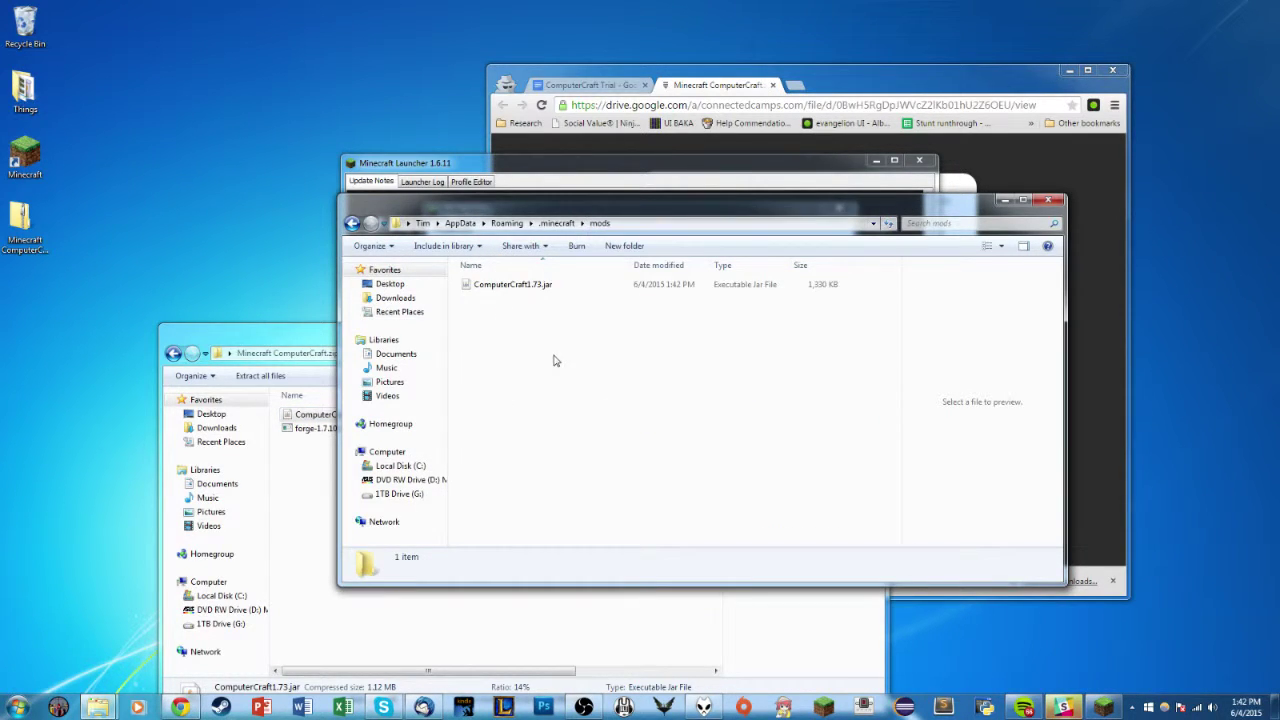
left_click(503, 166)
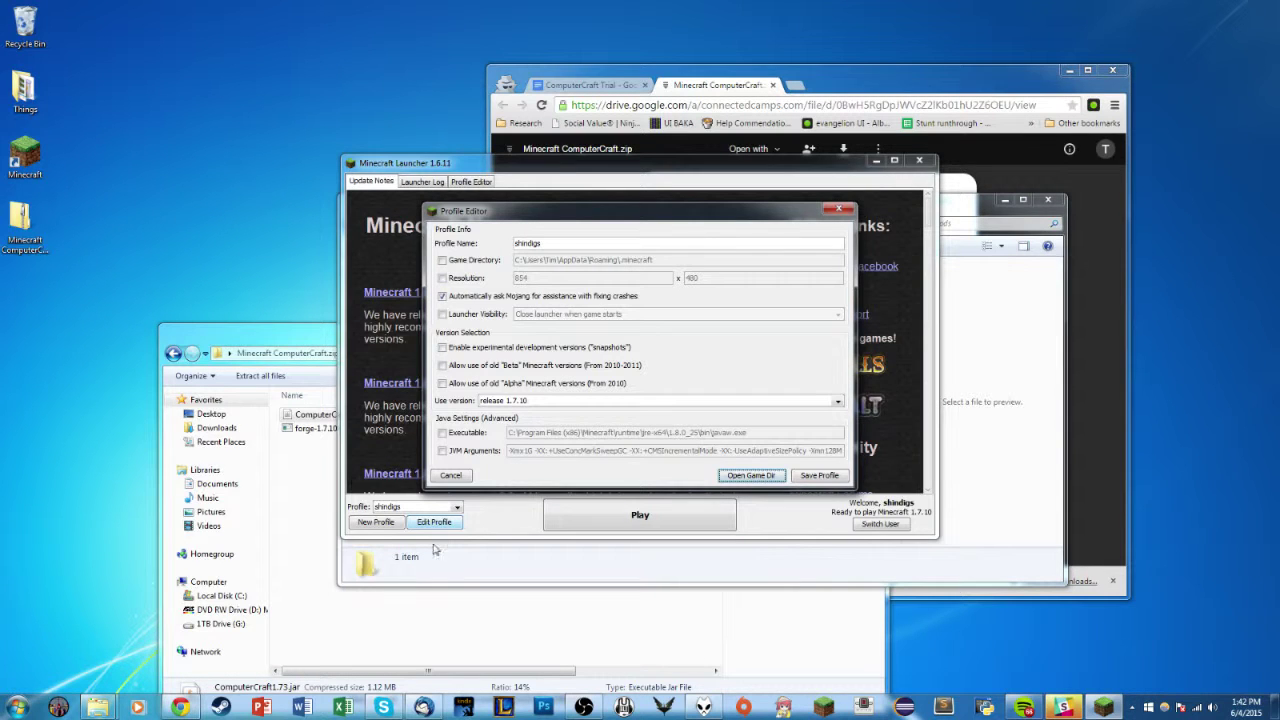
Set the profile to release 1.7.10-Forge10.13.2.1291, save it, and launch the game
left_click(577, 400)
left_click(568, 409)
left_click(511, 403)
scroll(532, 462, "down", 5)
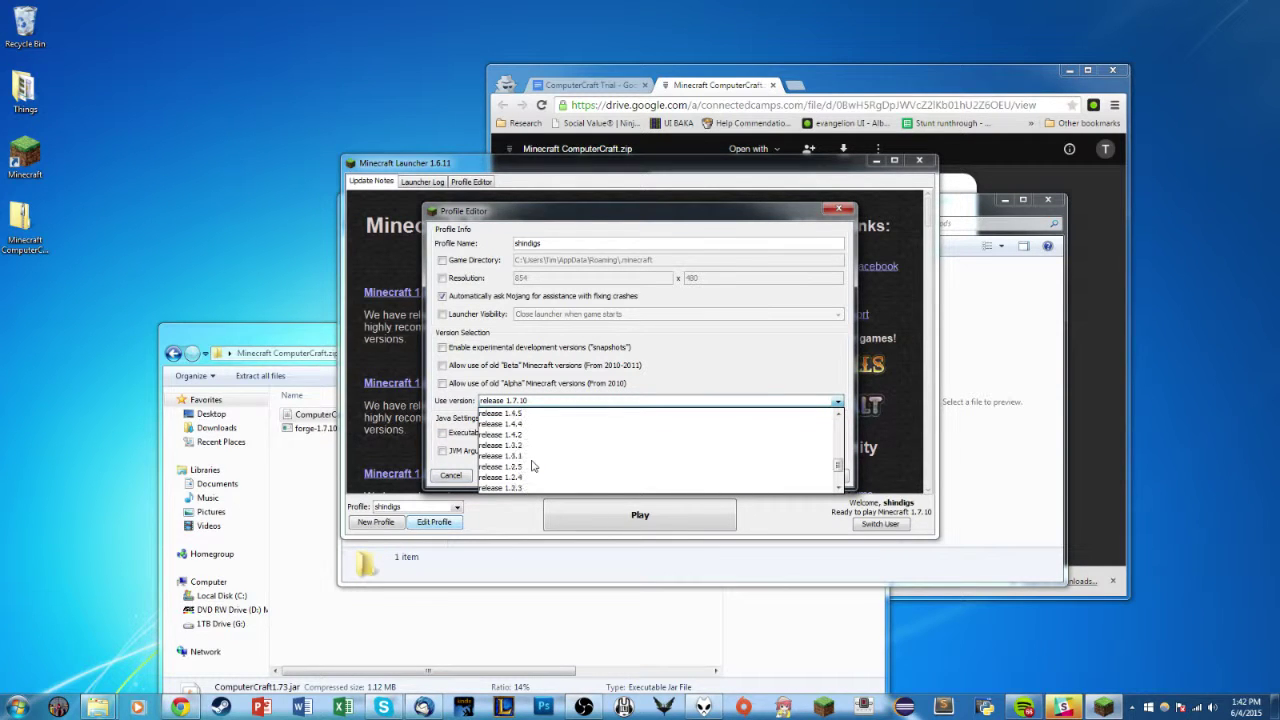
scroll(532, 465, "down", 2)
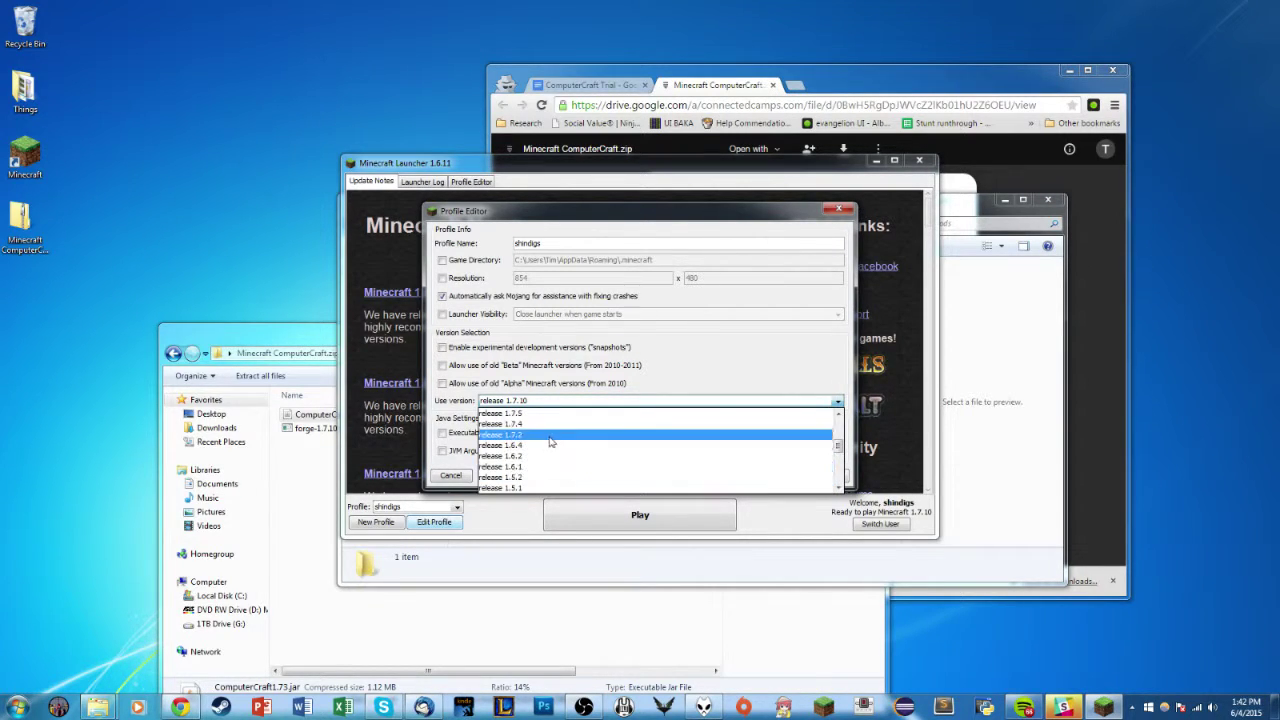
scroll(514, 480, "up", 7)
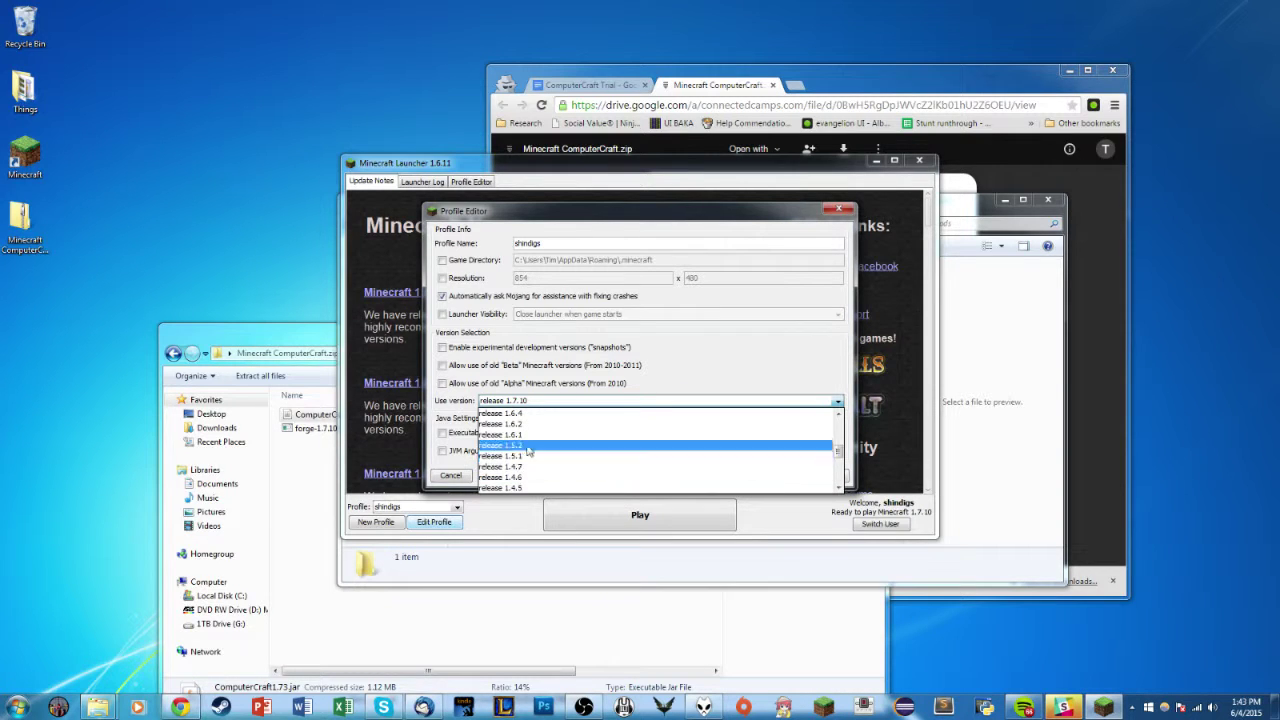
scroll(538, 472, "down", 7)
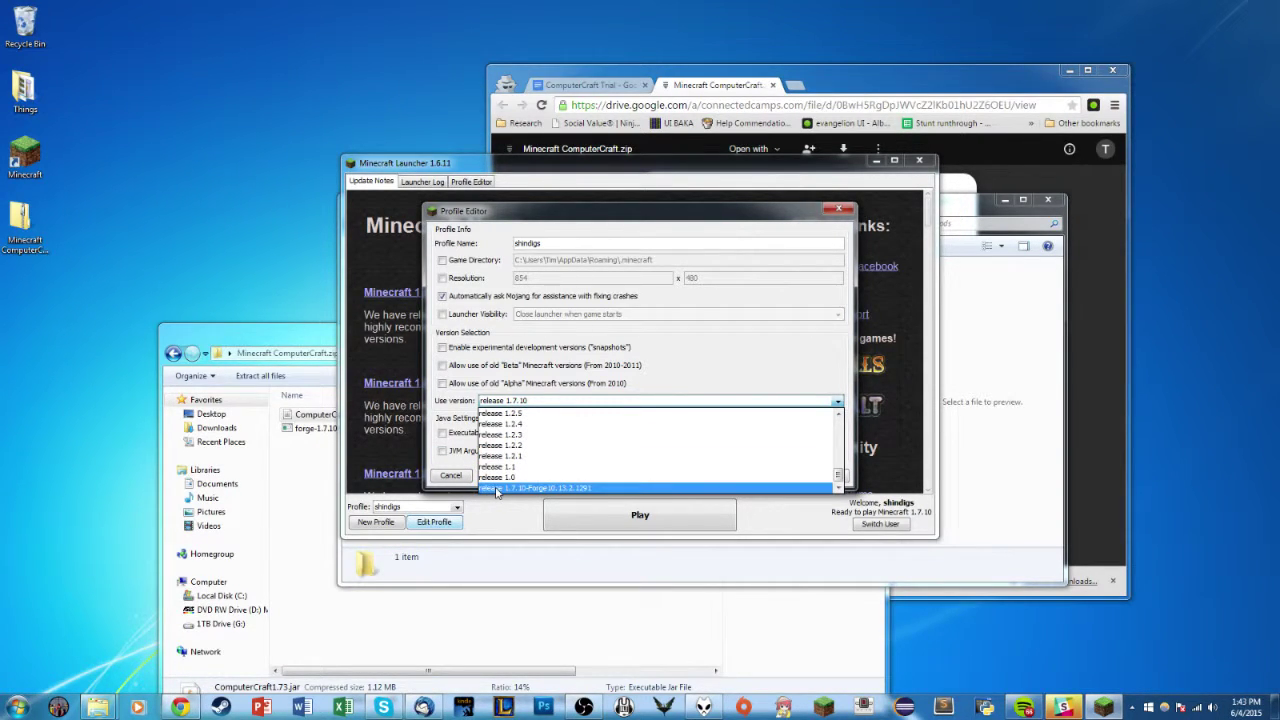
left_click(497, 488)
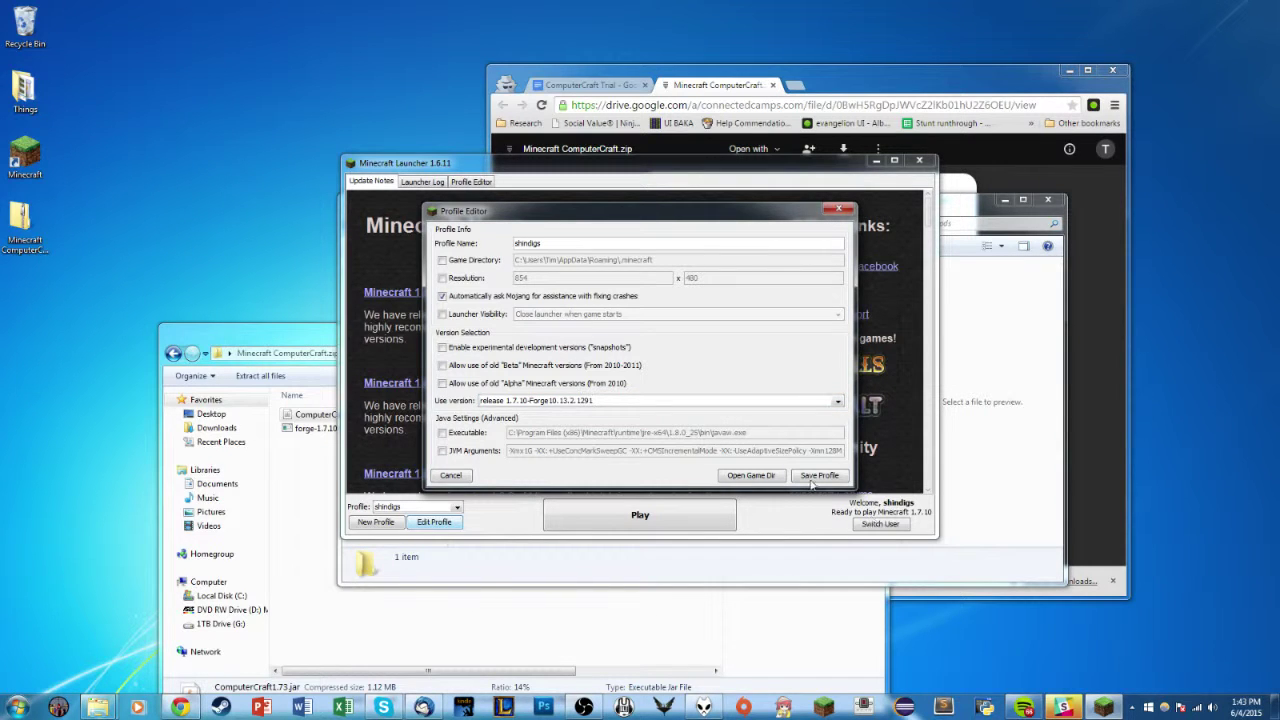
left_click(820, 475)
left_click(596, 517)
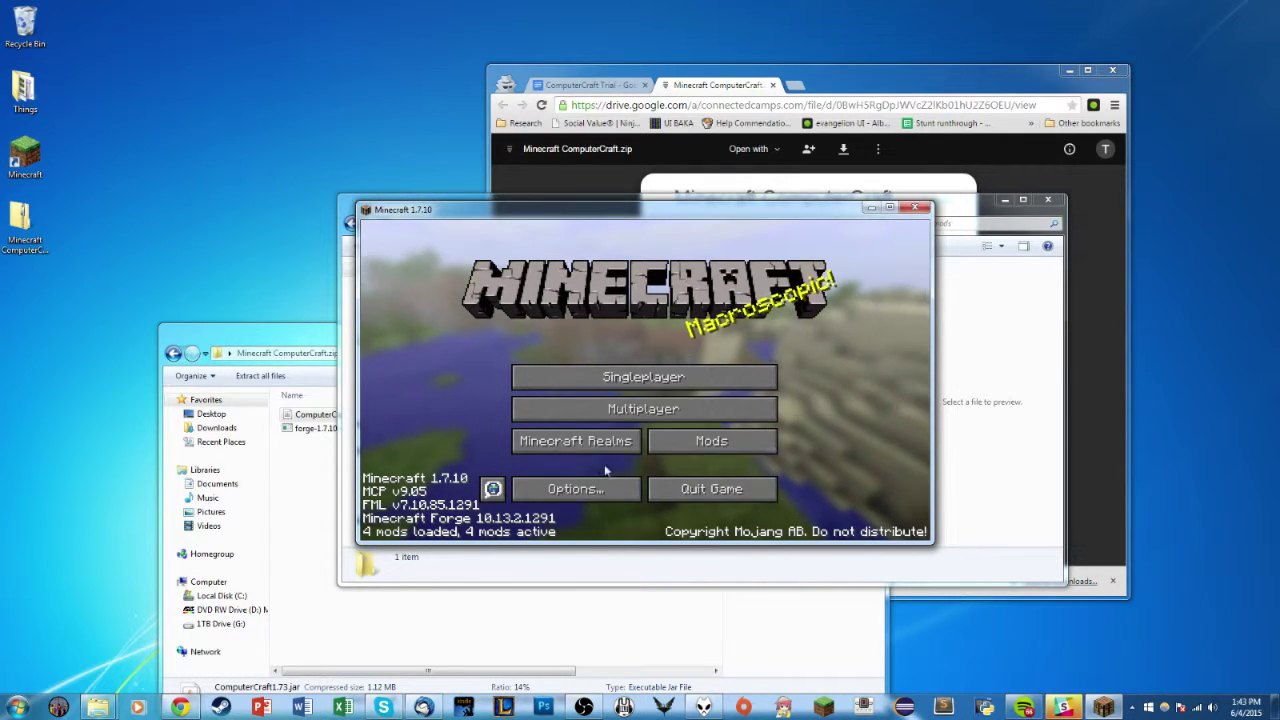
Check the Mods list to confirm ComputerCraft 1.73 is loaded
left_click(727, 444)
left_click(459, 438)
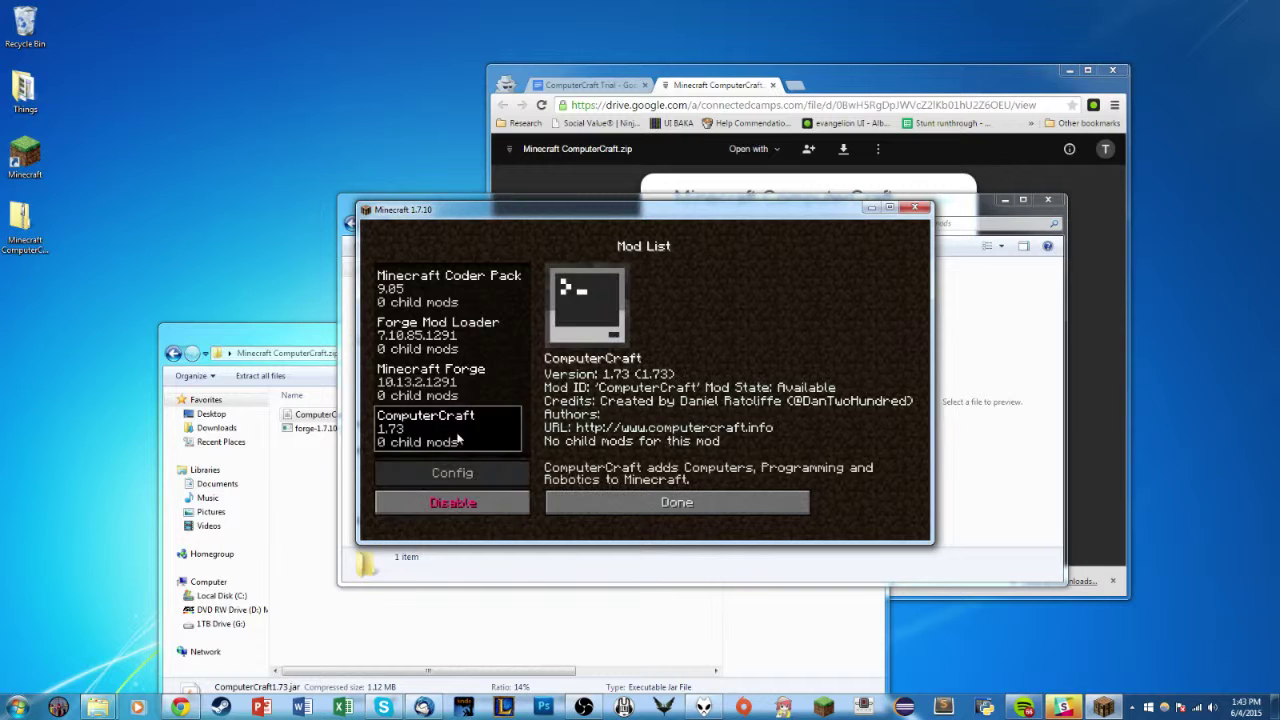
left_click(643, 505)
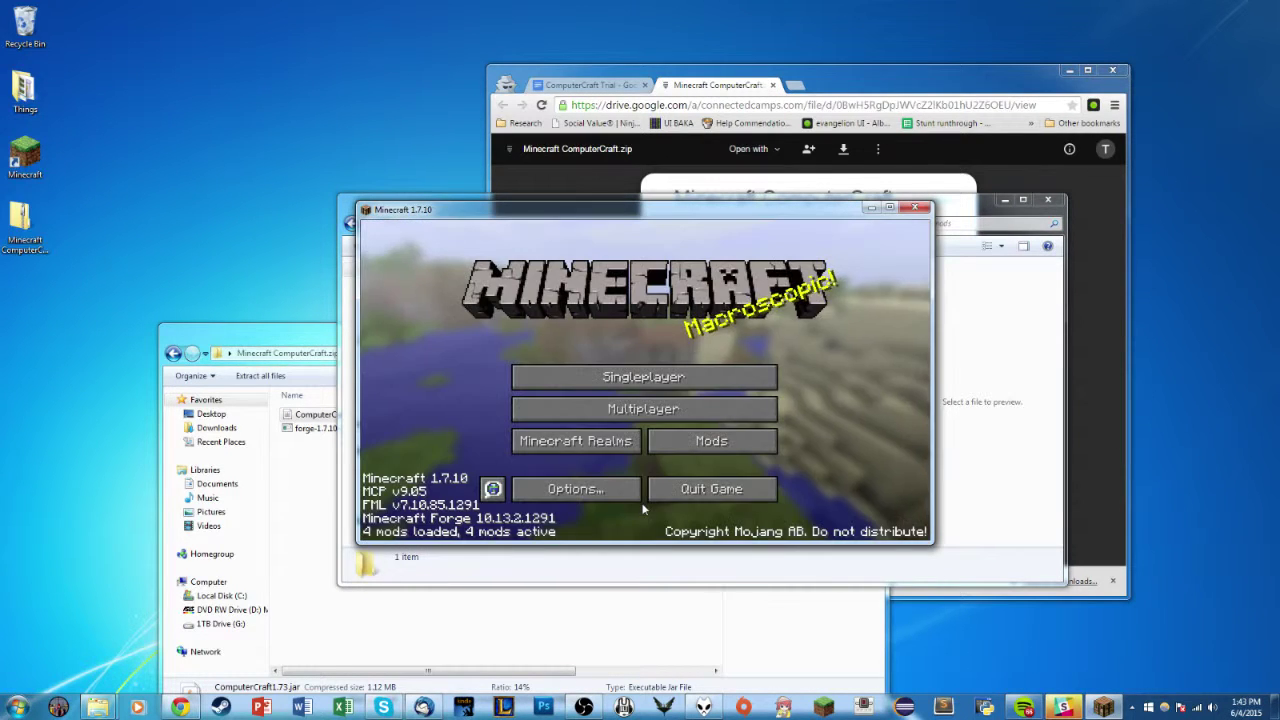
Create a new singleplayer world in Creative mode and maximize the game window
left_click(673, 393)
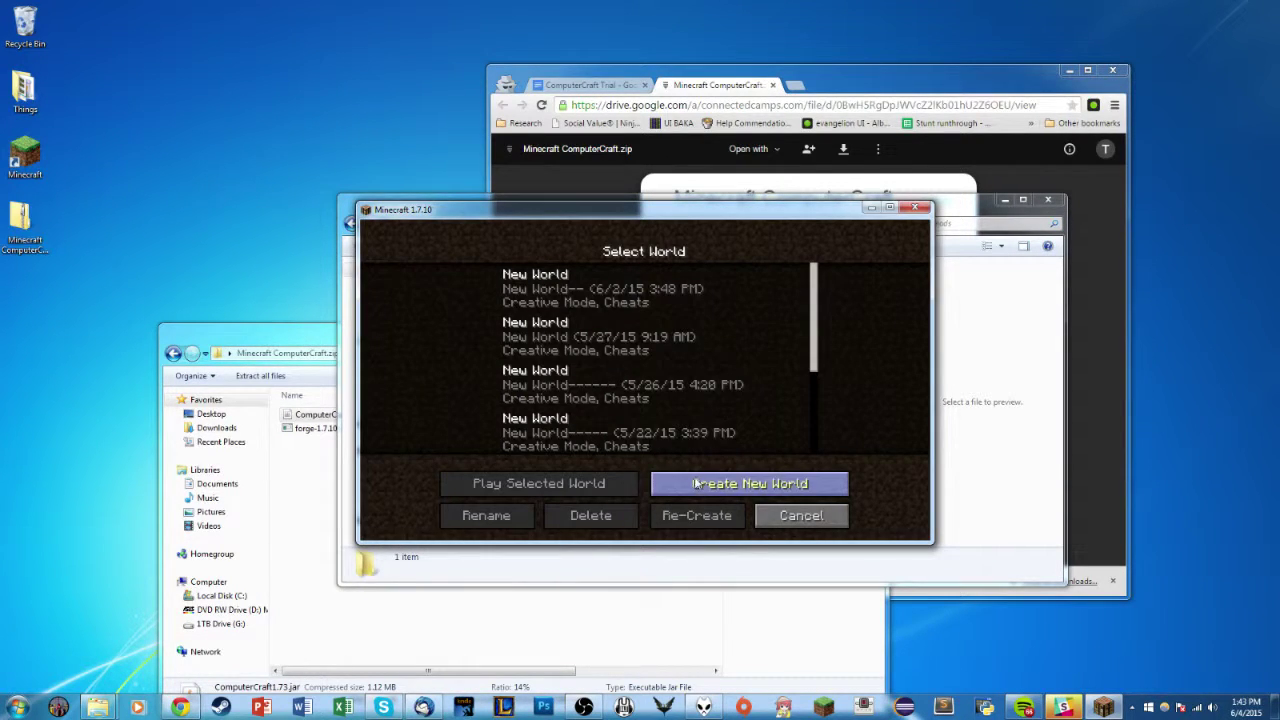
left_click(738, 487)
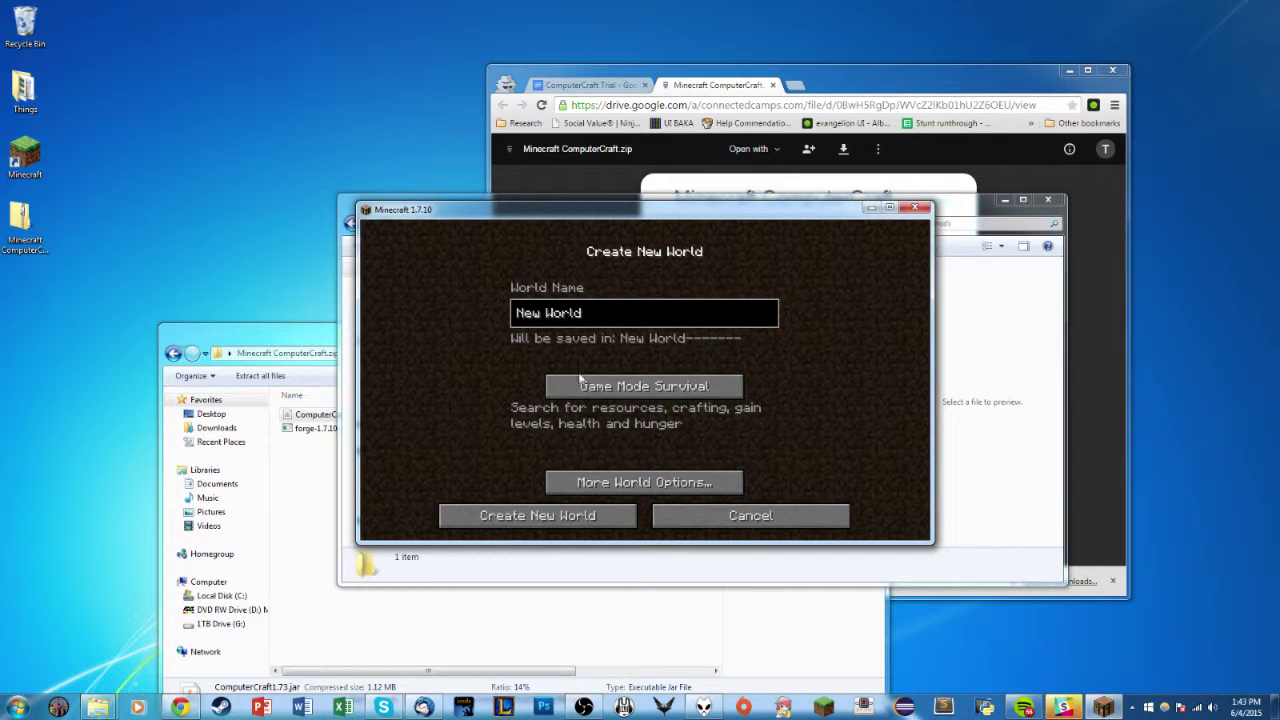
left_click(643, 386)
left_click(643, 386)
left_click(537, 516)
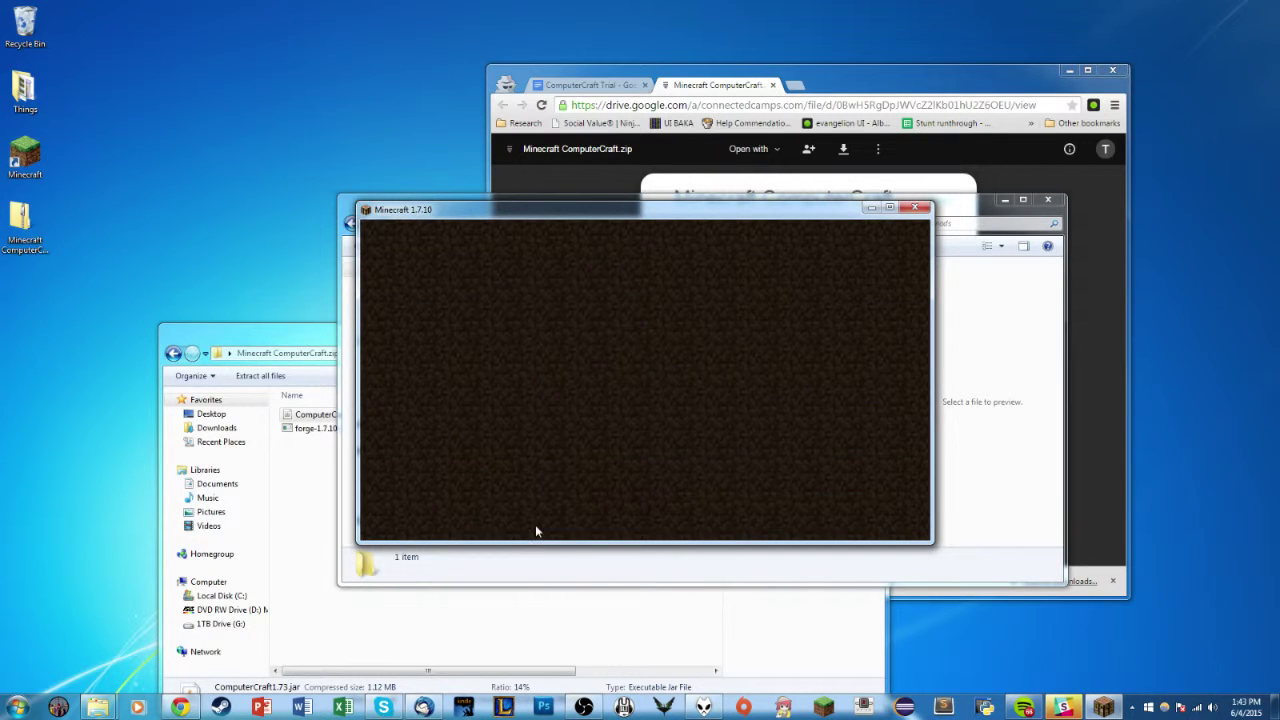
double_click(497, 212)
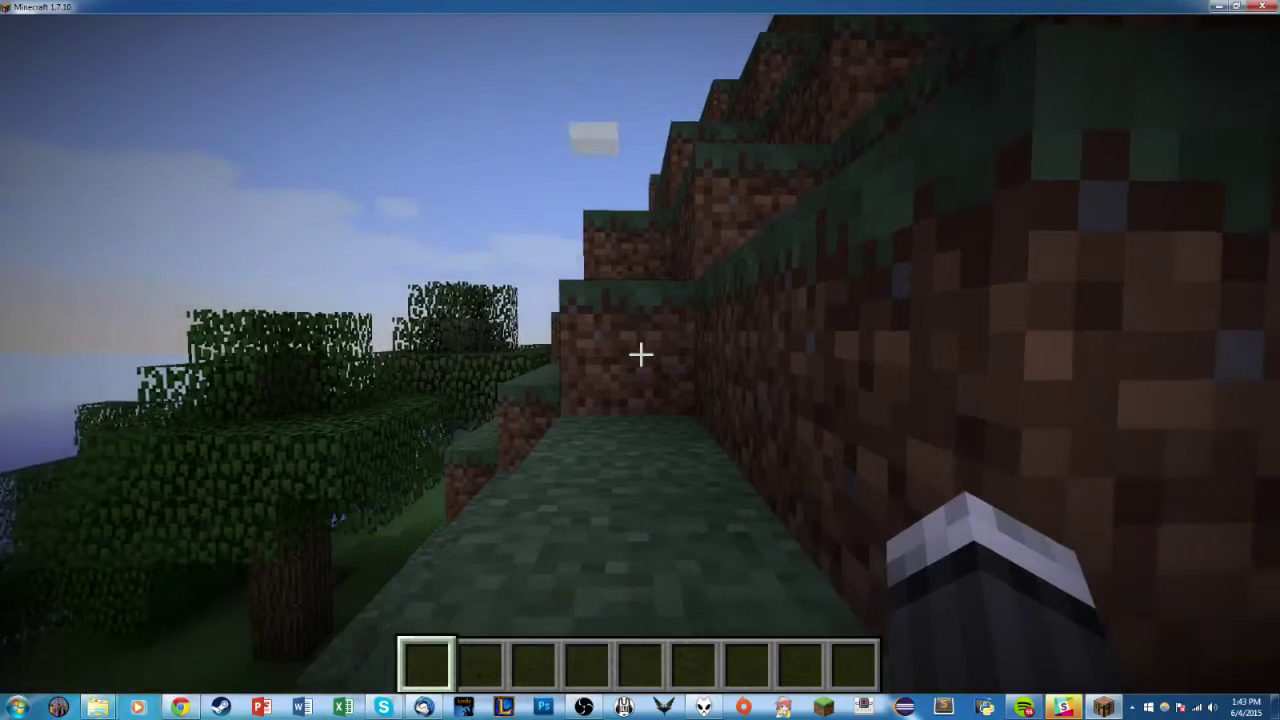
Search the creative inventory for 'tur' and put a turtle in hotbar slot 1
key("e")
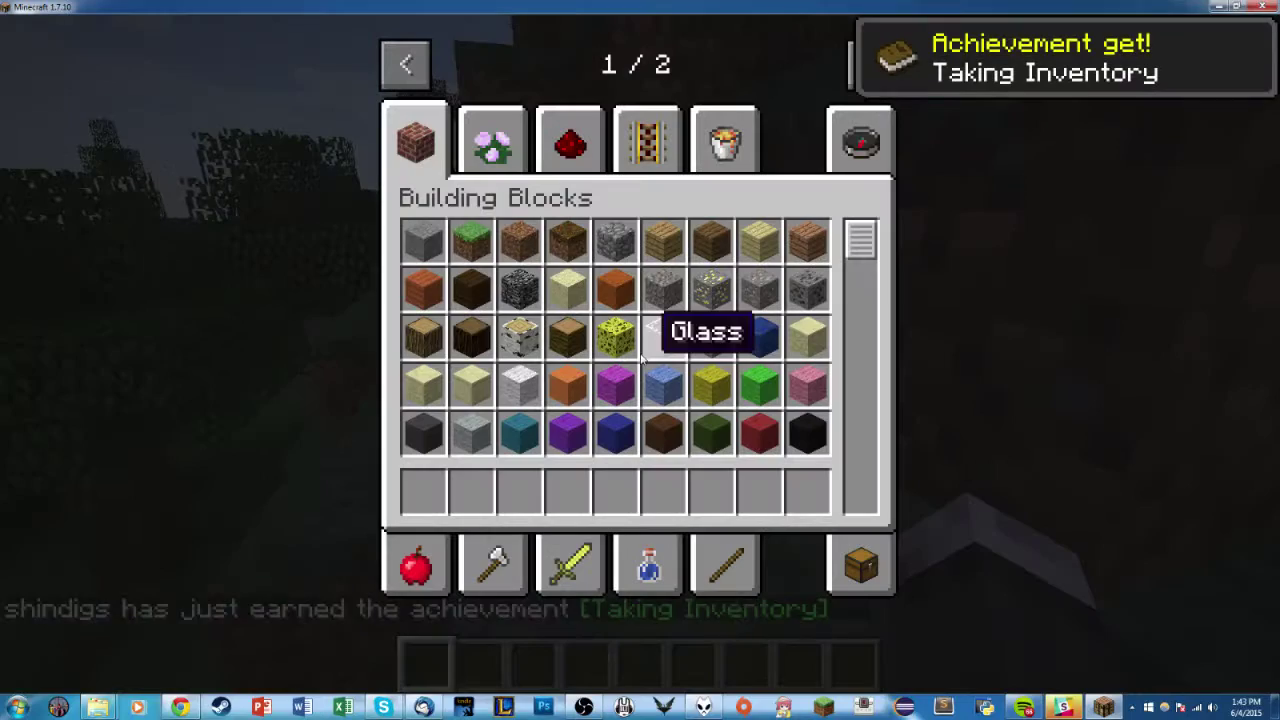
left_click(858, 141)
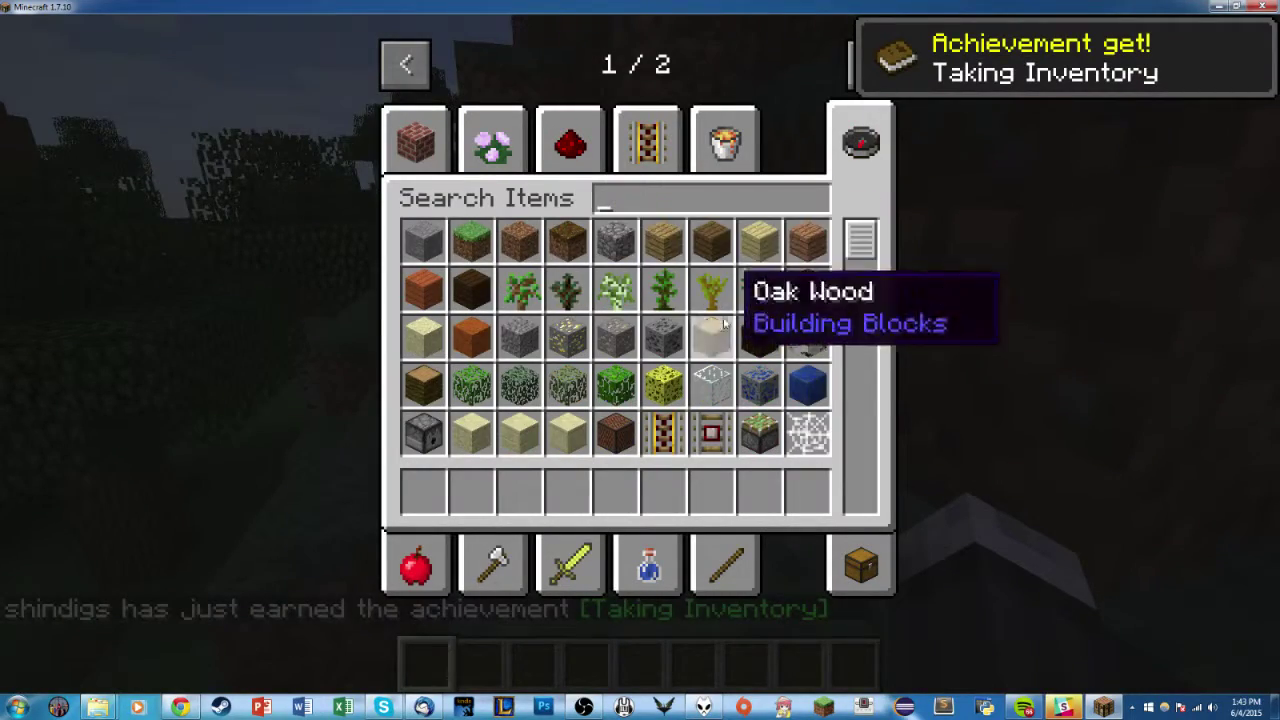
type("tur")
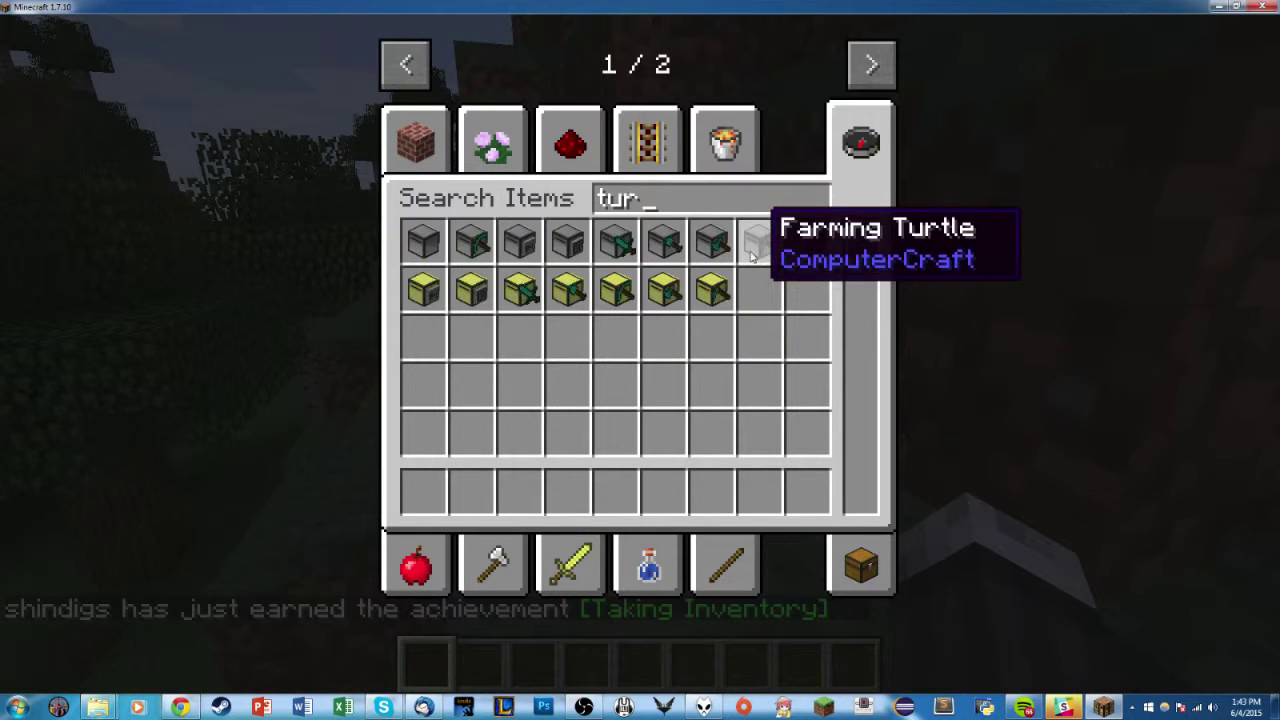
left_click(476, 234)
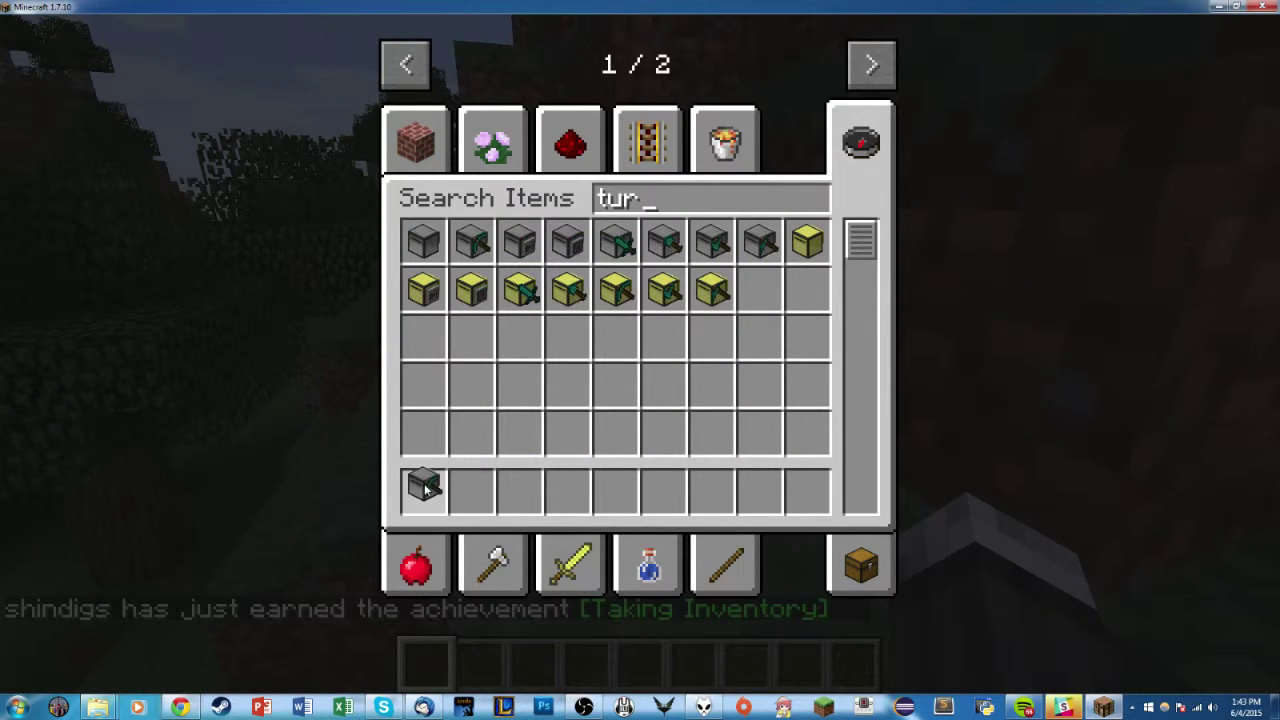
left_click(424, 488)
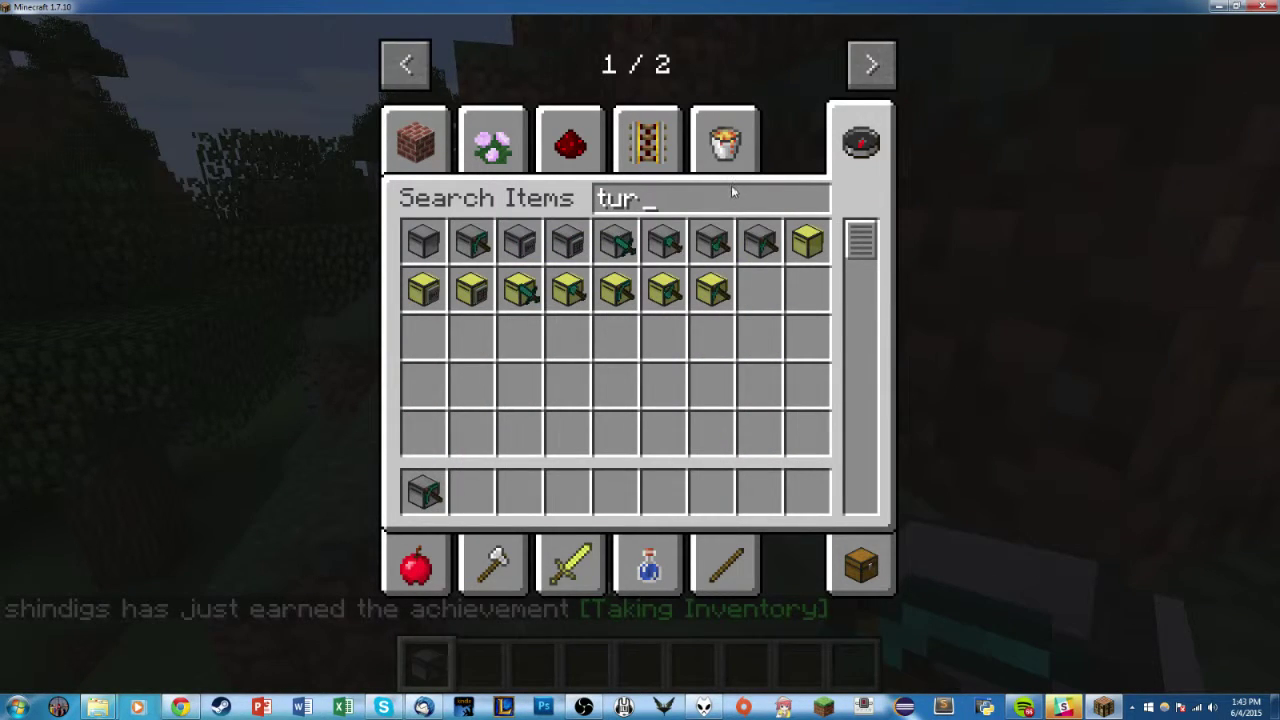
Search 'comp', put the Computer in hotbar slot 2, and place it in the world
key("BackSpace")
key("BackSpace")
key("BackSpace")
type("comp")
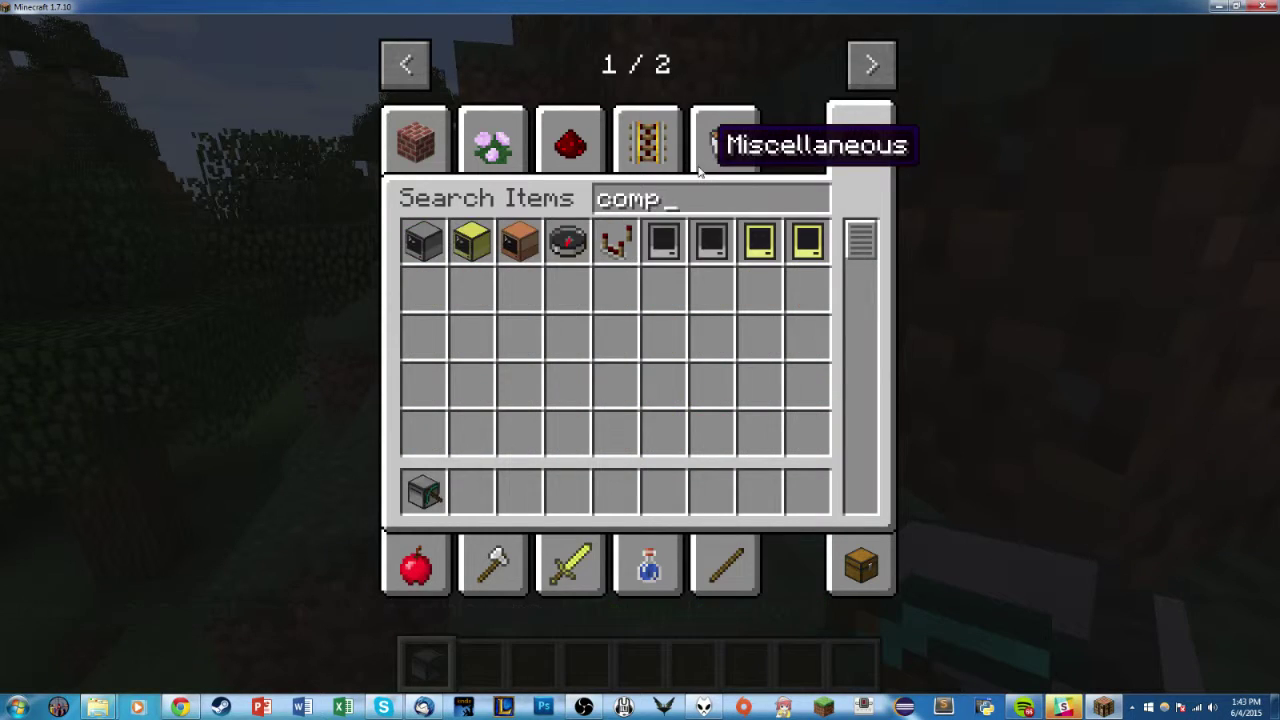
left_click(424, 240)
left_click(472, 490)
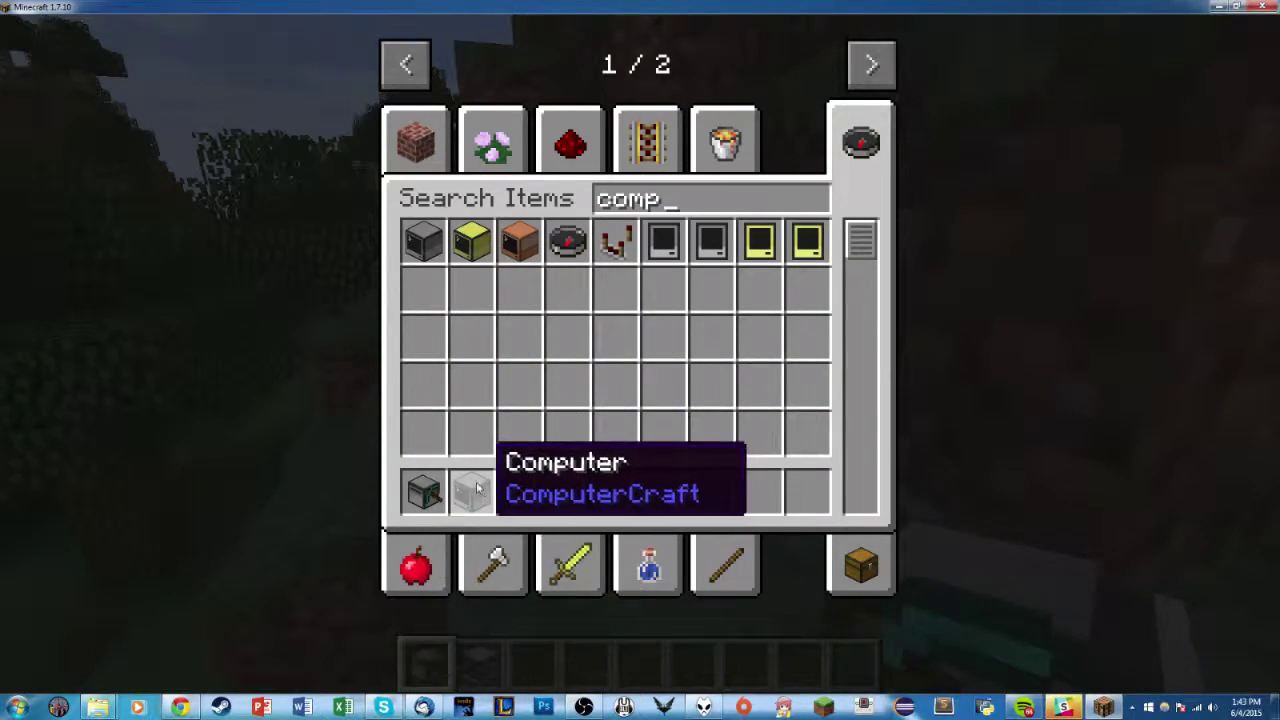
key("Escape")
right_click(640, 354)
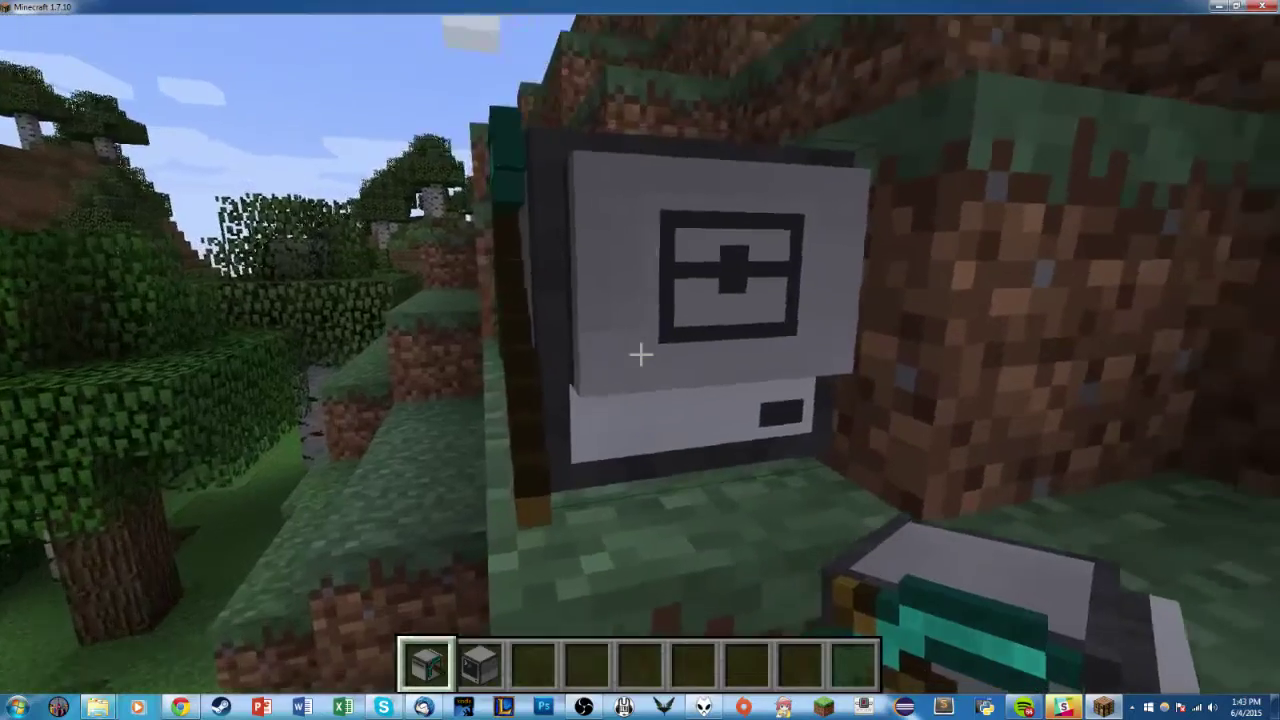
Break the computer, place it on the ground by the mossy ledge, and walk around to inspect it
left_click(640, 354)
right_click(640, 354)
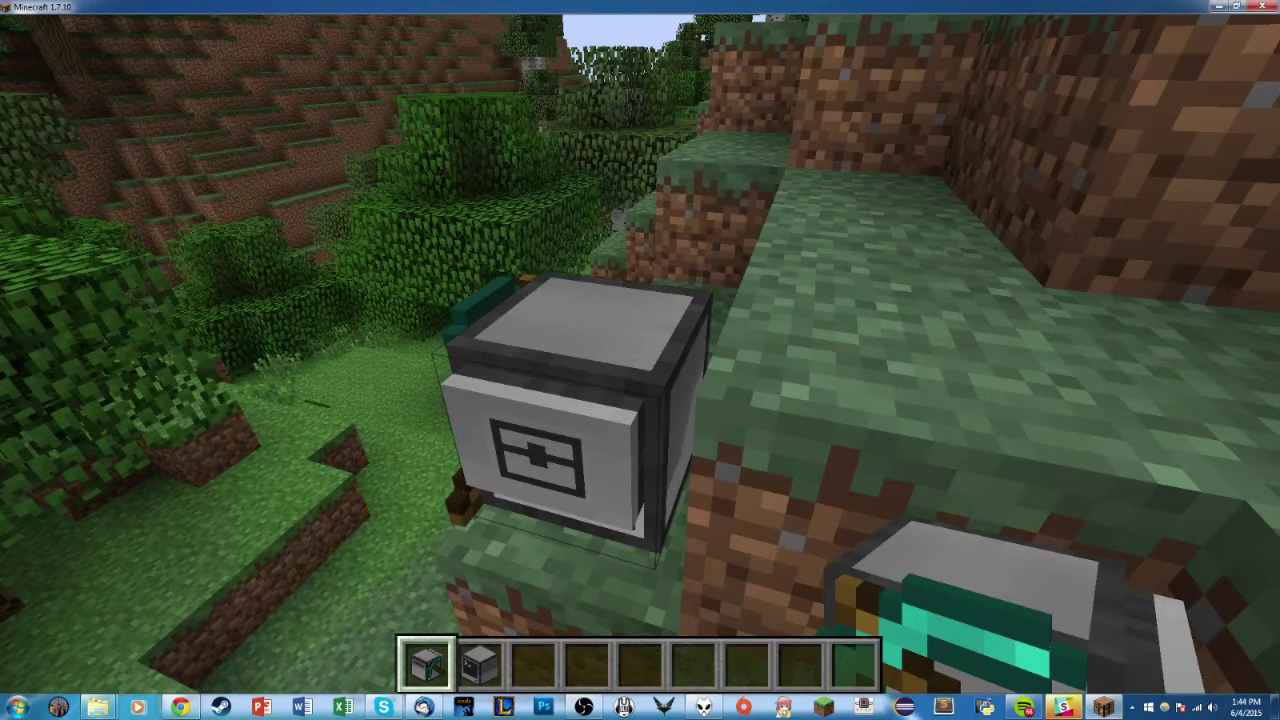
key("w")
key("space")
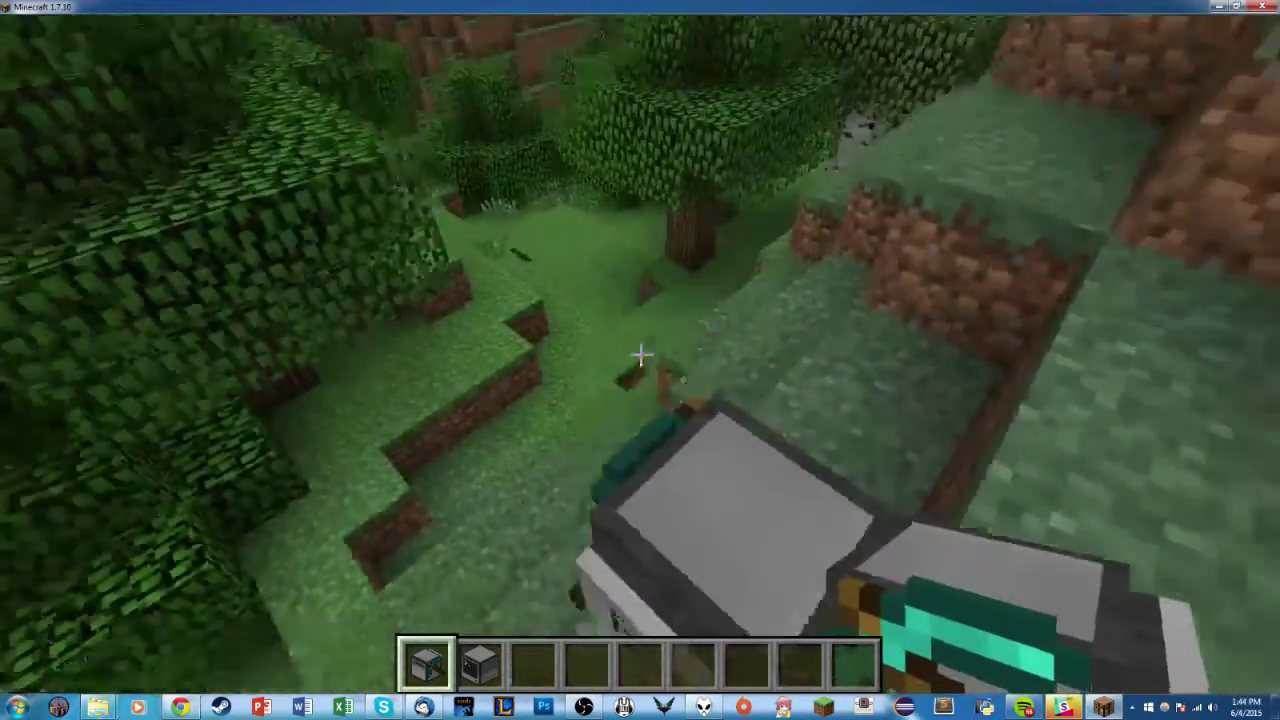
key("s")
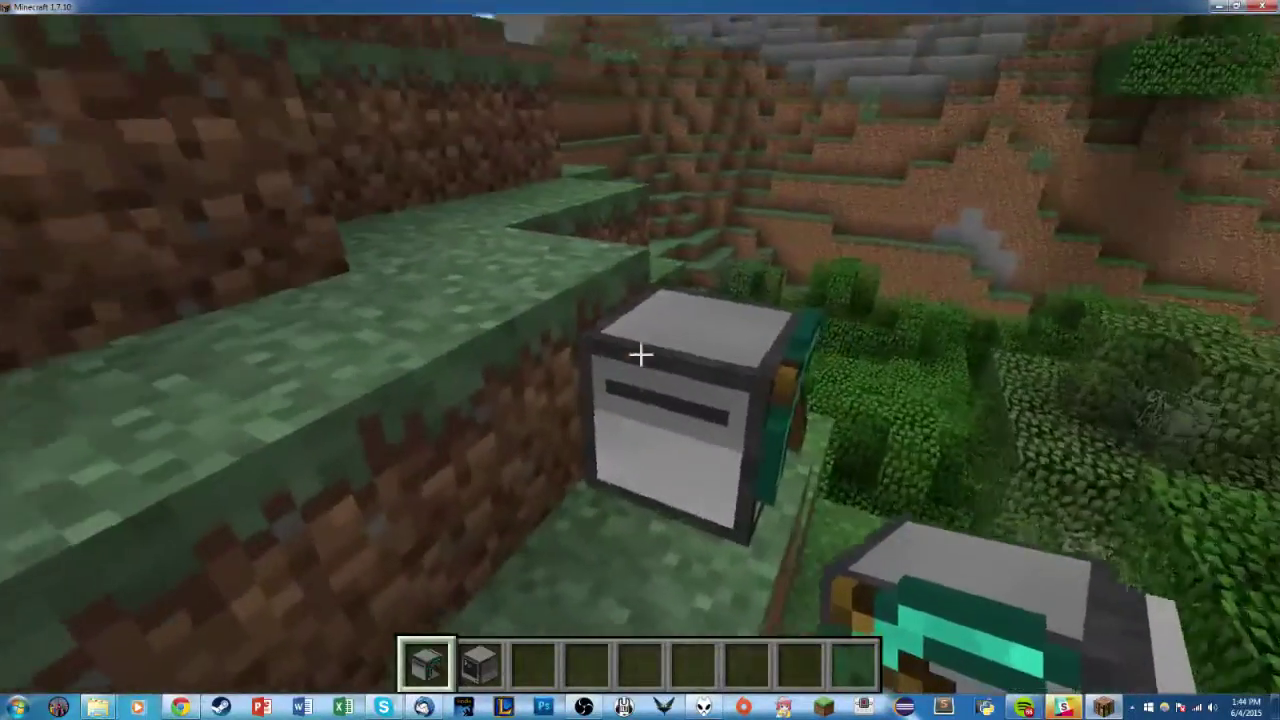
key("w")
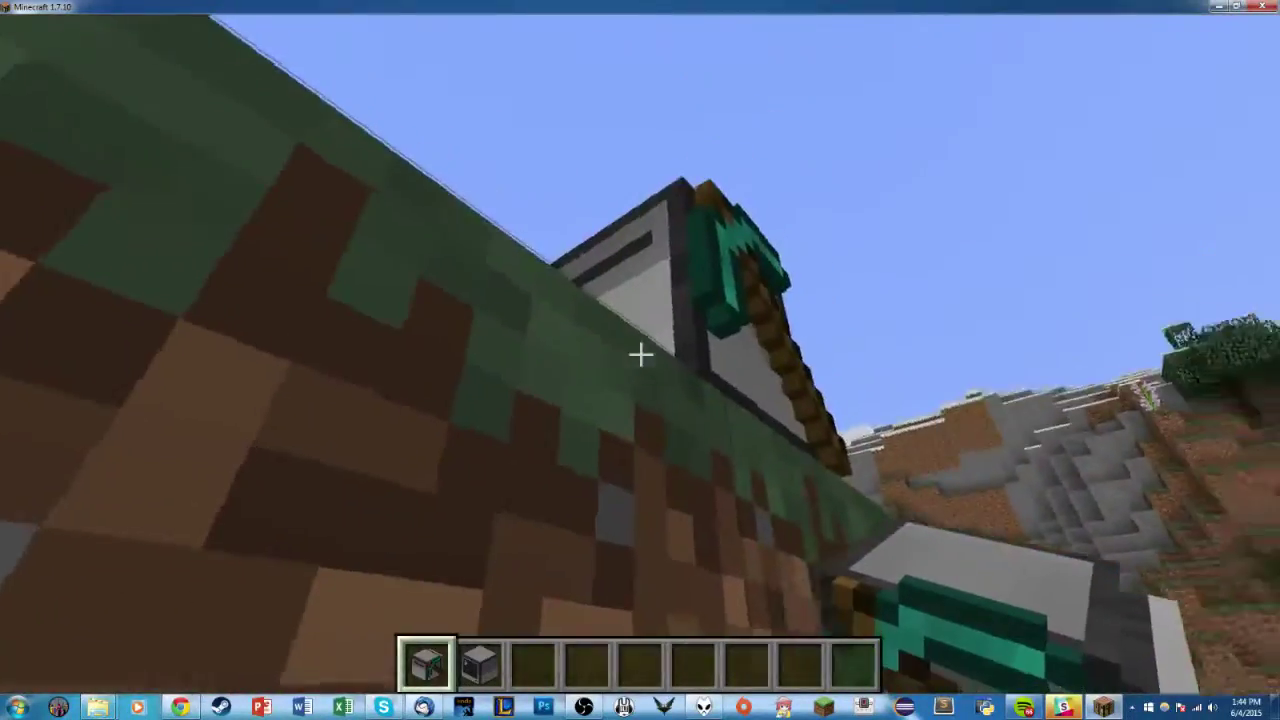
key("w")
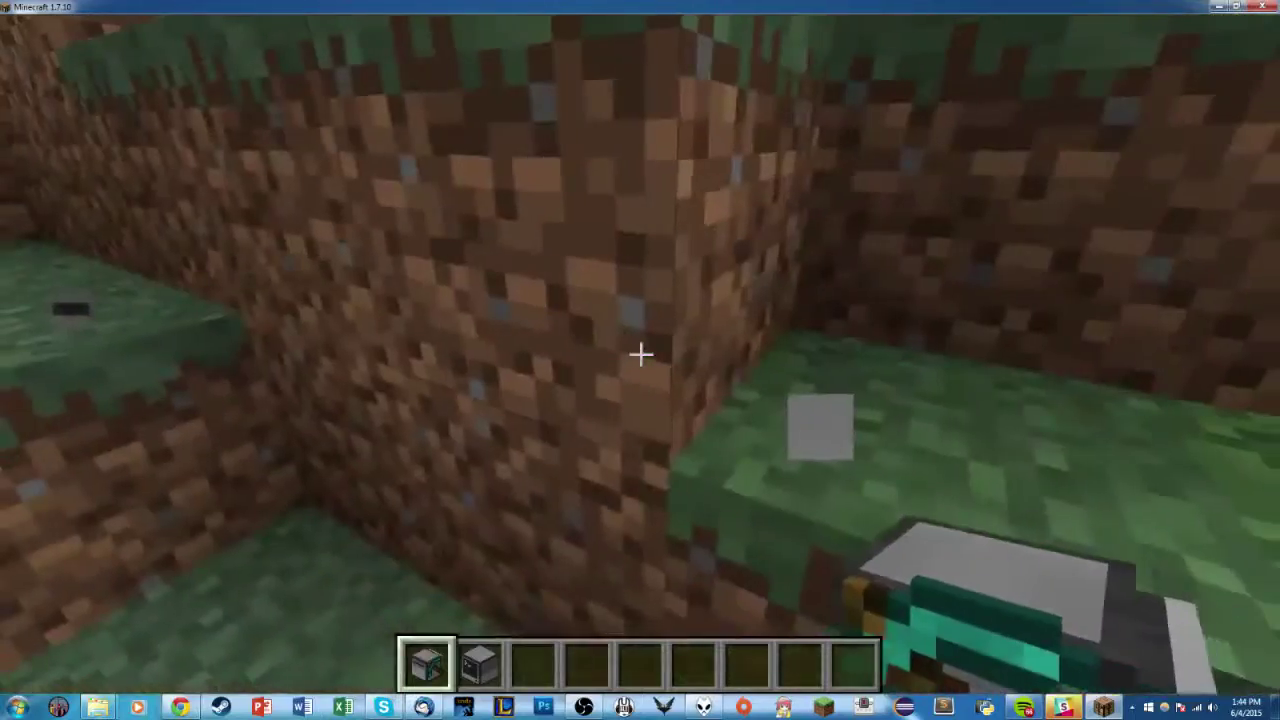